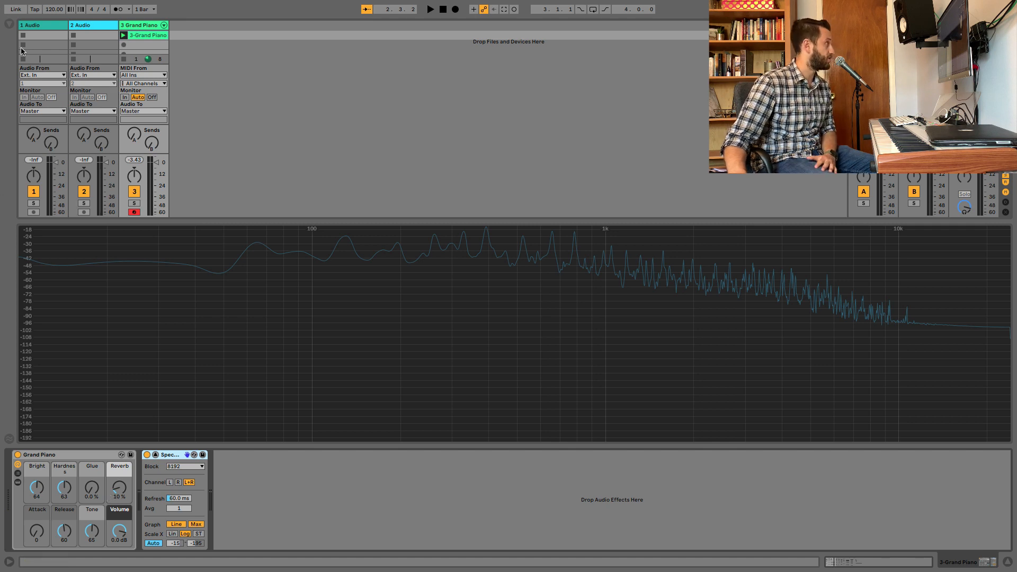
- Clear the device search in the browser and insert an EQ Eight between Grand Piano and Spectrum
{"action": "left_click", "coordinate": [9, 25]}
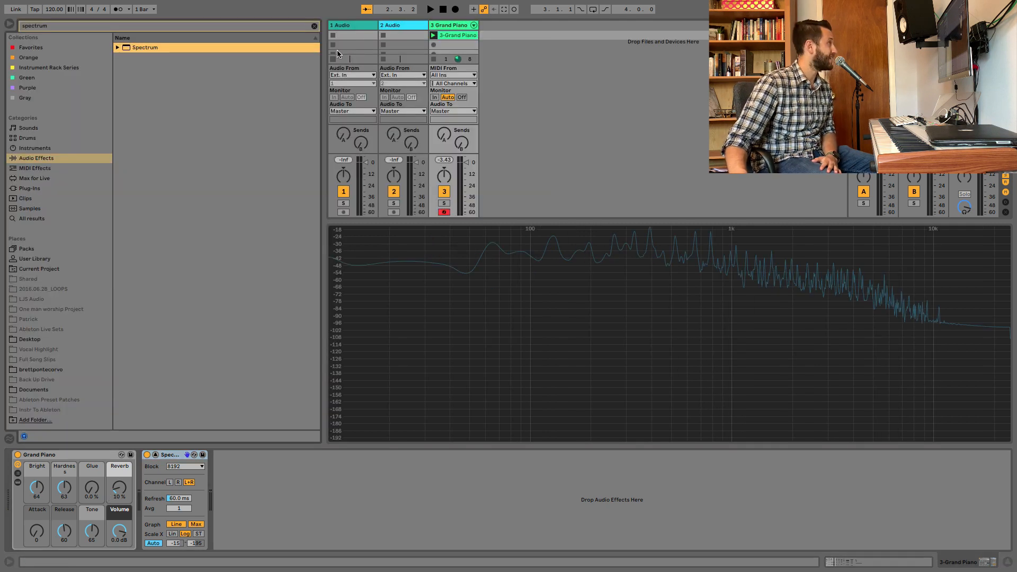
{"action": "left_click", "coordinate": [314, 26]}
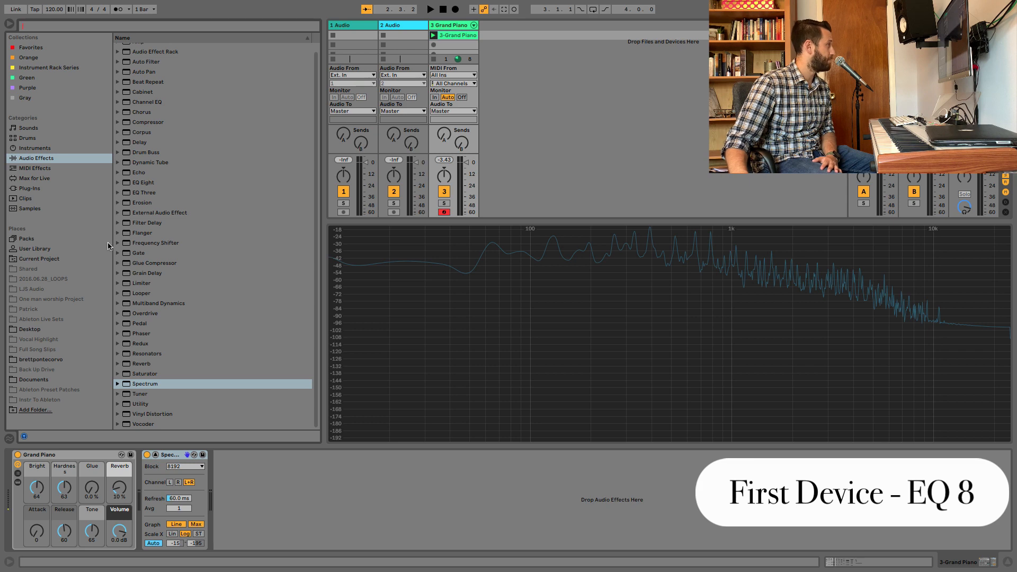
{"action": "scroll", "coordinate": [149, 155], "scroll_direction": "up", "scroll_amount": 1}
{"action": "left_click_drag", "start_coordinate": [137, 191], "coordinate": [148, 492]}
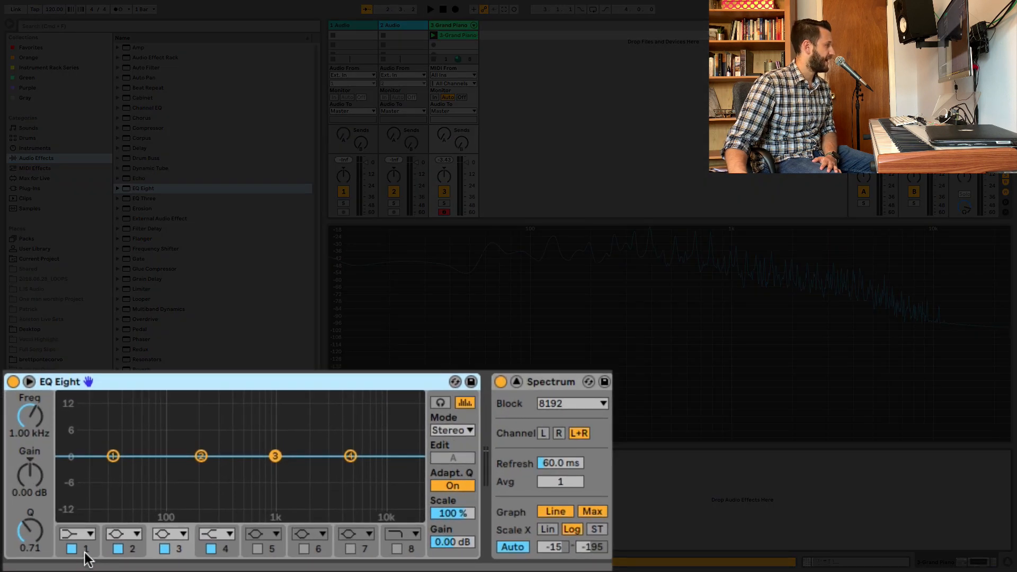
- Disable bands 2, 3 and 4 in EQ Eight, leaving only band 1 active
{"action": "left_click", "coordinate": [118, 549]}
{"action": "left_click", "coordinate": [165, 549]}
{"action": "left_click", "coordinate": [211, 548]}
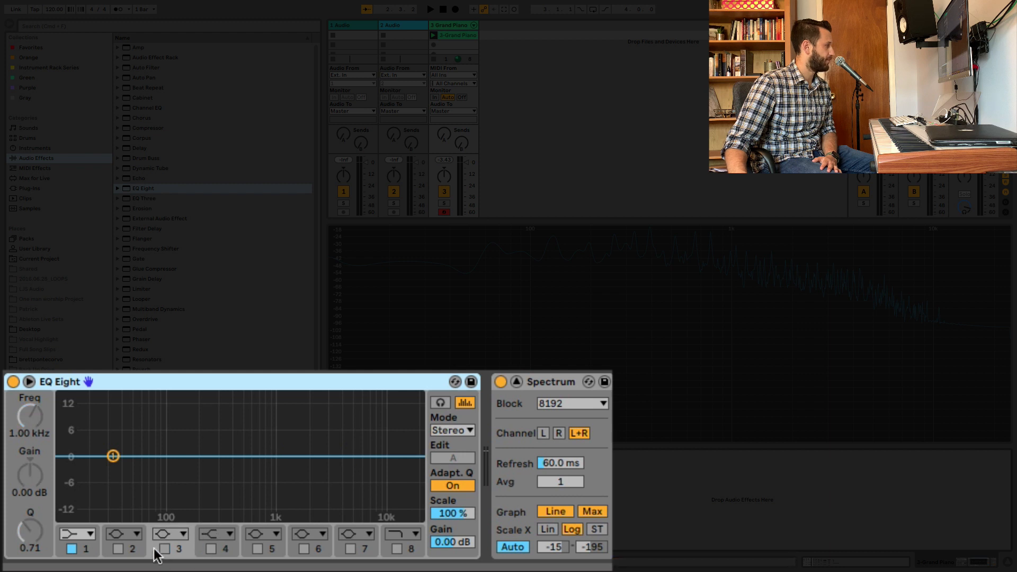
- Set EQ Eight's band 1 to a low-cut filter at 100 Hz and compare the piano with the EQ bypassed and enabled
{"action": "left_click", "coordinate": [77, 535]}
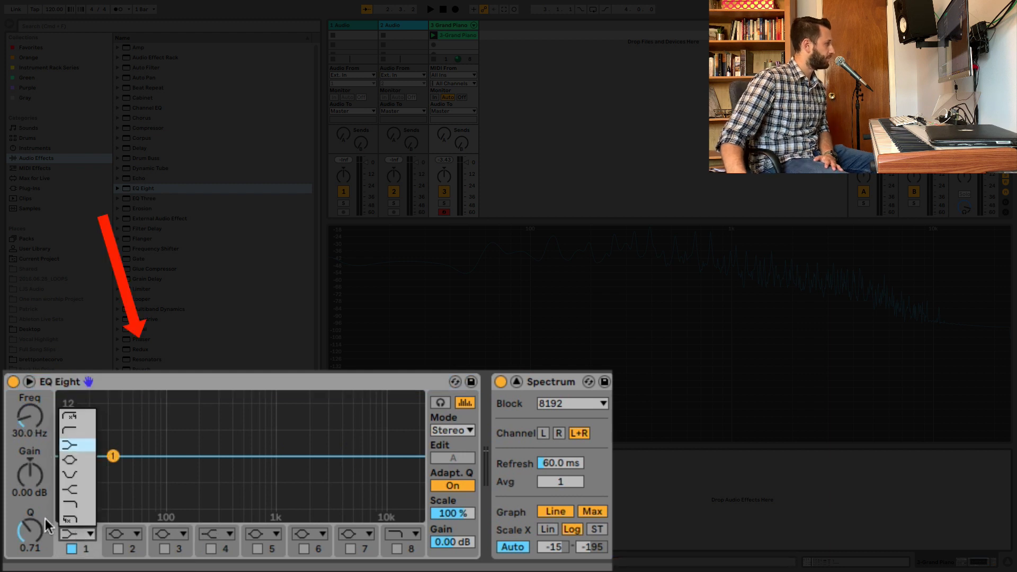
{"action": "left_click", "coordinate": [69, 432]}
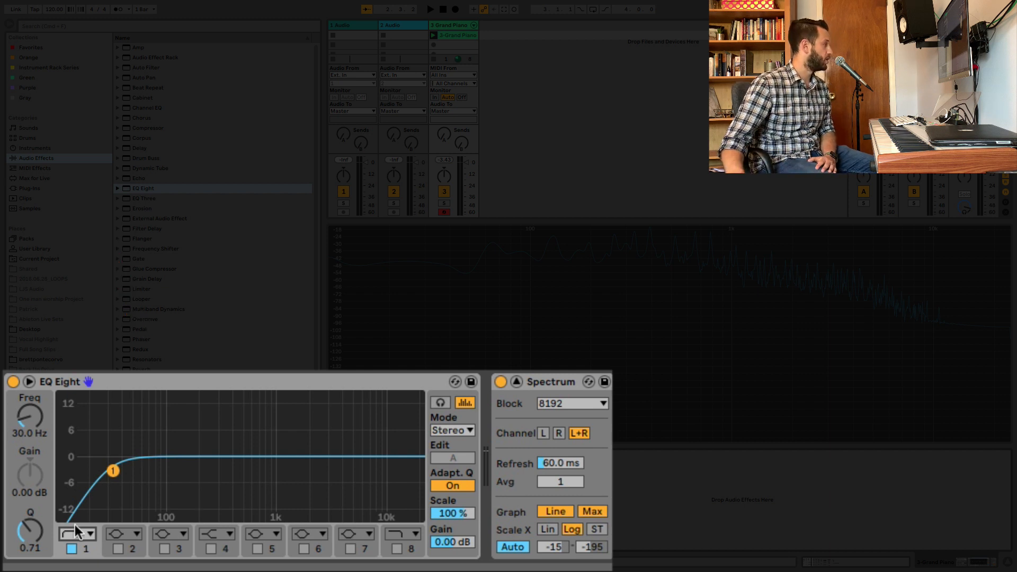
{"action": "type", "text": "100"}
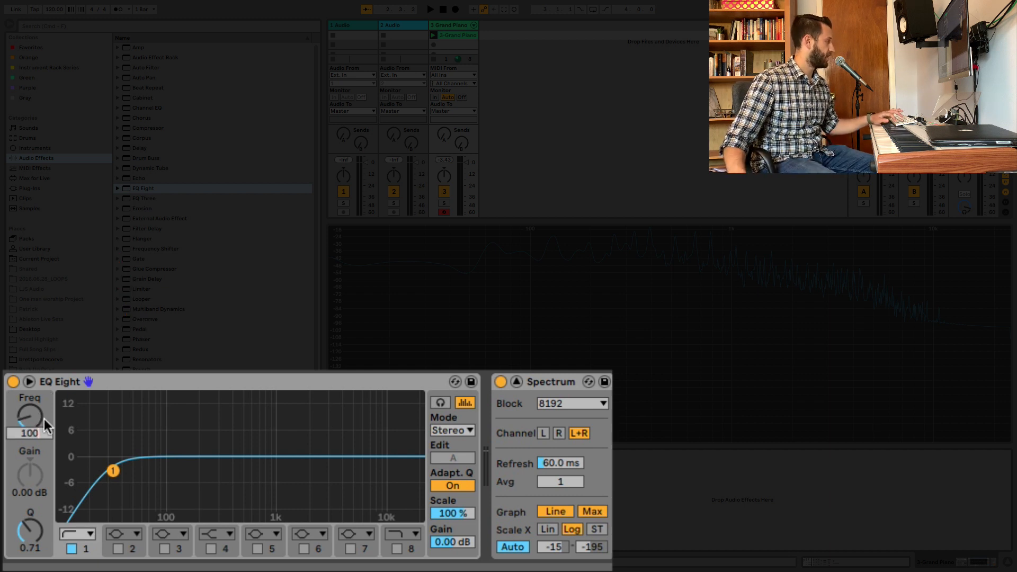
{"action": "key", "text": "Return"}
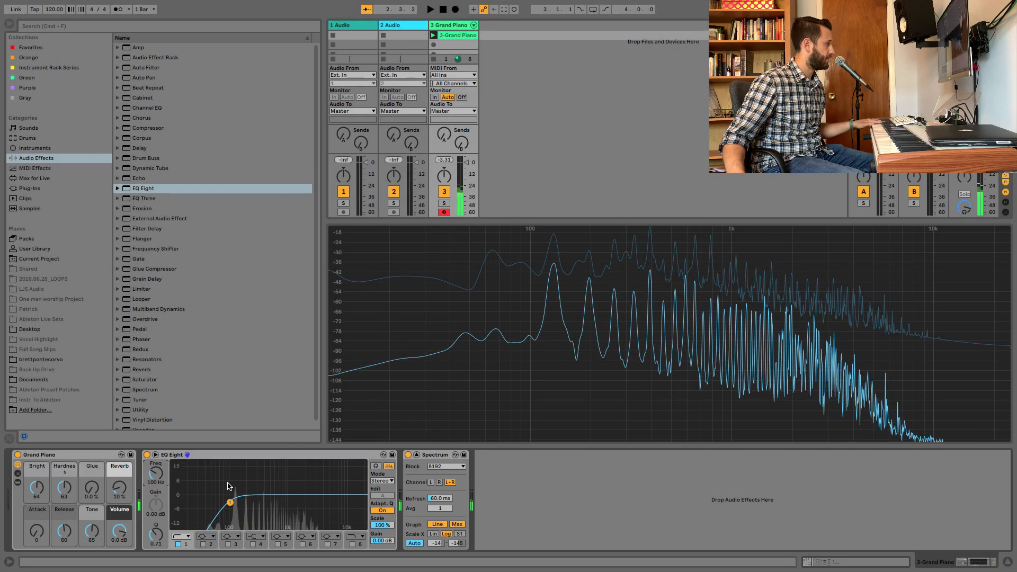
{"action": "left_click", "coordinate": [148, 455]}
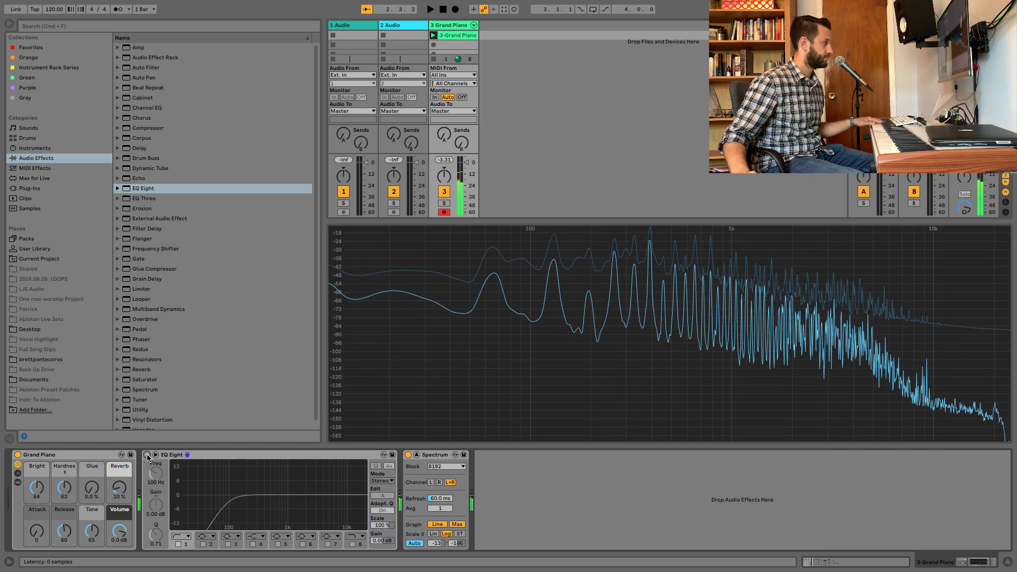
{"action": "left_click", "coordinate": [147, 454]}
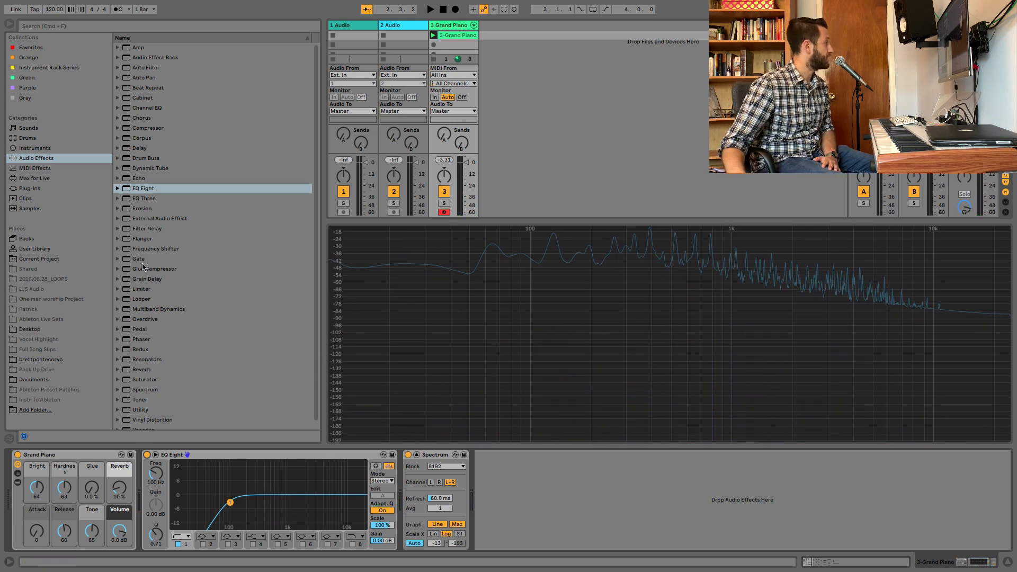
- Insert a Glue Compressor after EQ Eight, with release at 0.8 and threshold at -12.1 dB
{"action": "left_click_drag", "start_coordinate": [143, 267], "coordinate": [409, 503]}
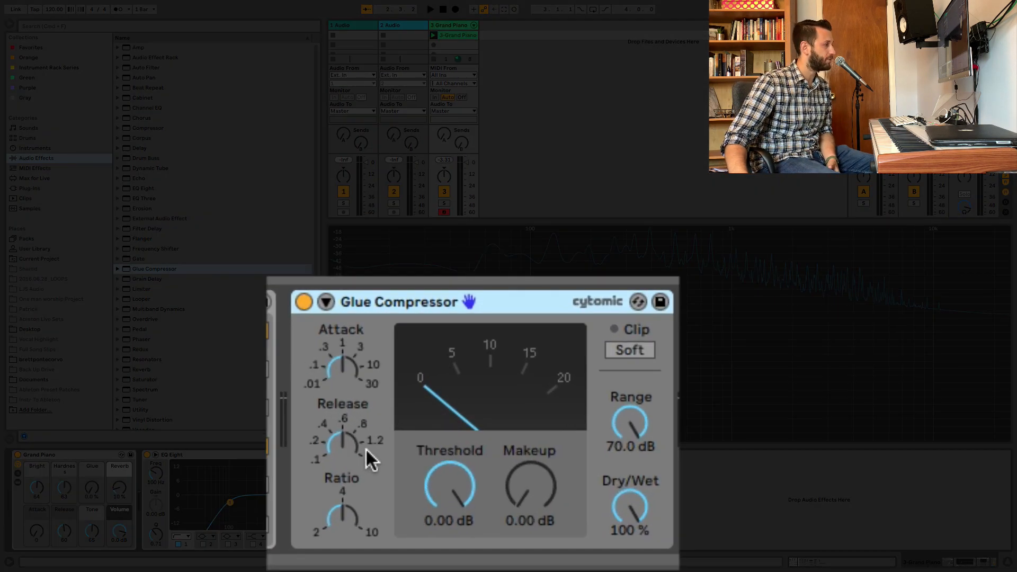
{"action": "left_click", "coordinate": [350, 459]}
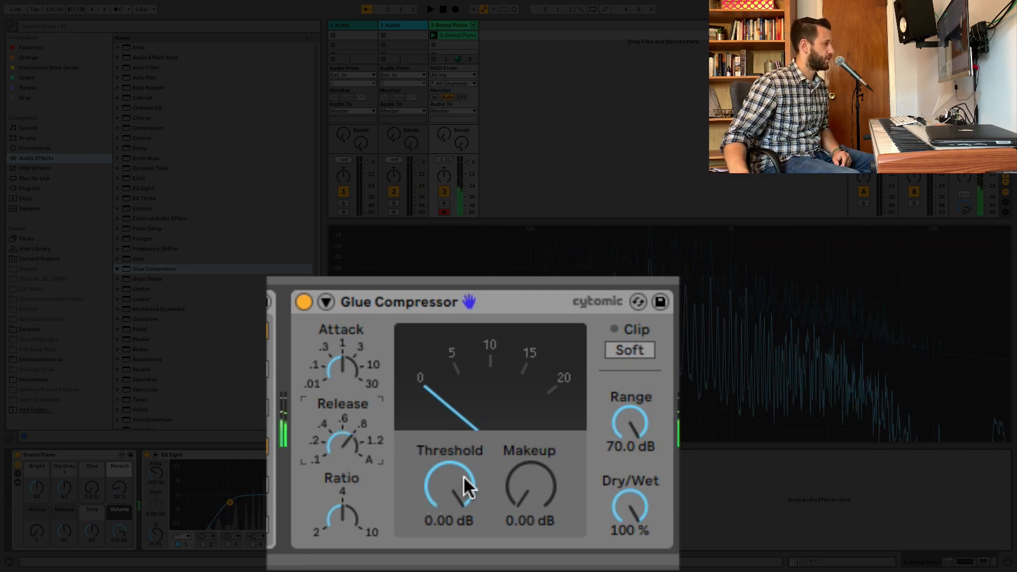
{"action": "left_click_drag", "start_coordinate": [466, 486], "coordinate": [467, 518]}
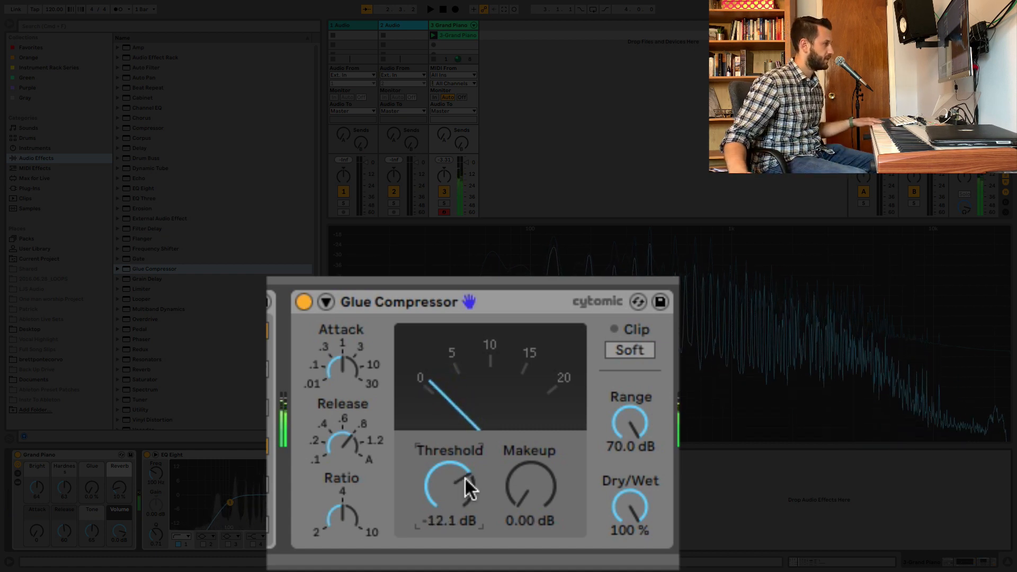
{"action": "left_click_drag", "start_coordinate": [465, 477], "coordinate": [465, 468]}
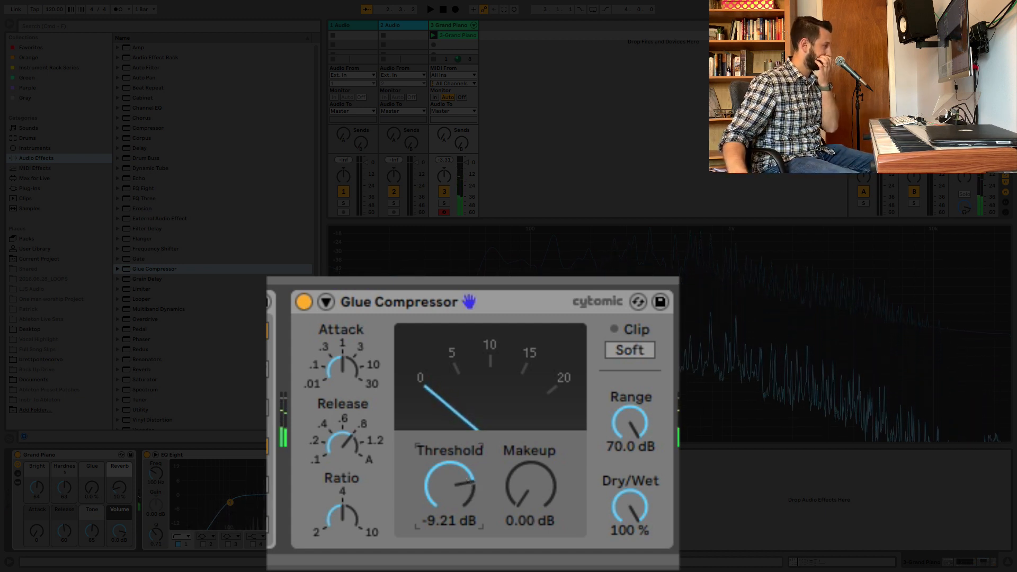
{"action": "left_click_drag", "start_coordinate": [465, 477], "coordinate": [465, 493]}
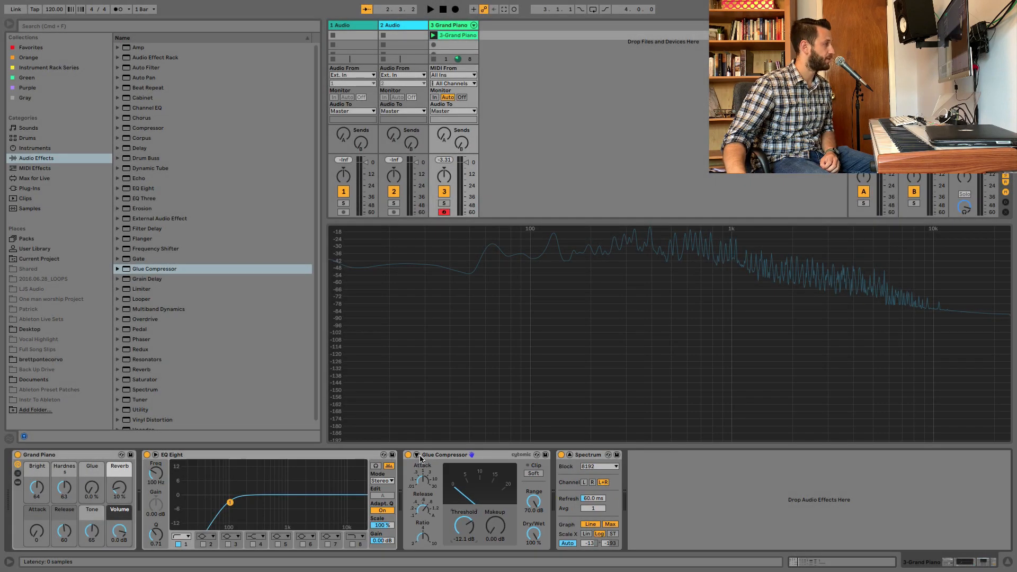
- Enable the Glue Compressor's sidechain EQ with its high-pass filter at 150 Hz, and collapse the sidechain section
{"action": "left_click", "coordinate": [416, 455]}
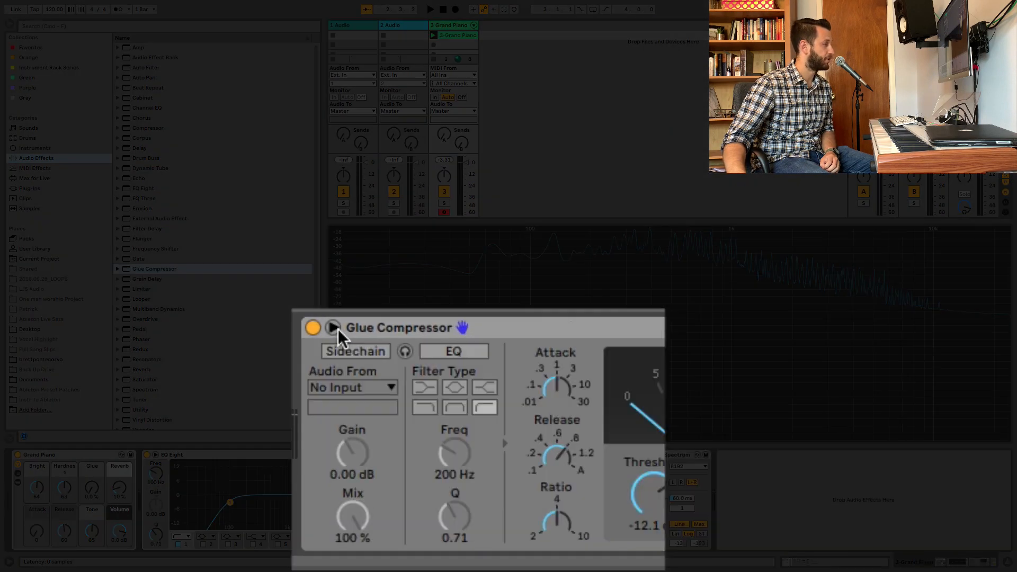
{"action": "left_click", "coordinate": [461, 349]}
{"action": "left_click", "coordinate": [453, 455]}
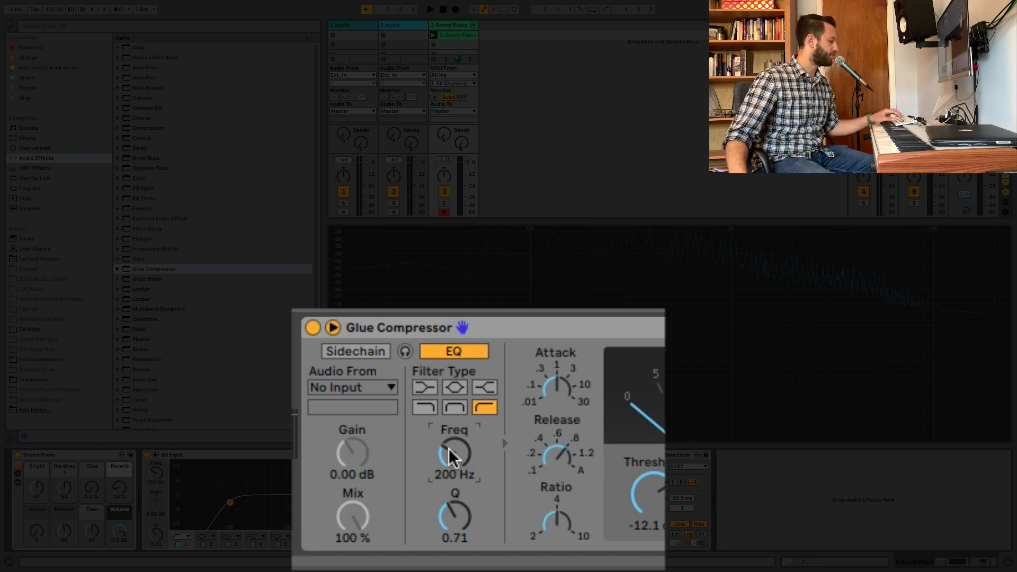
{"action": "type", "text": "150"}
{"action": "key", "text": "Return"}
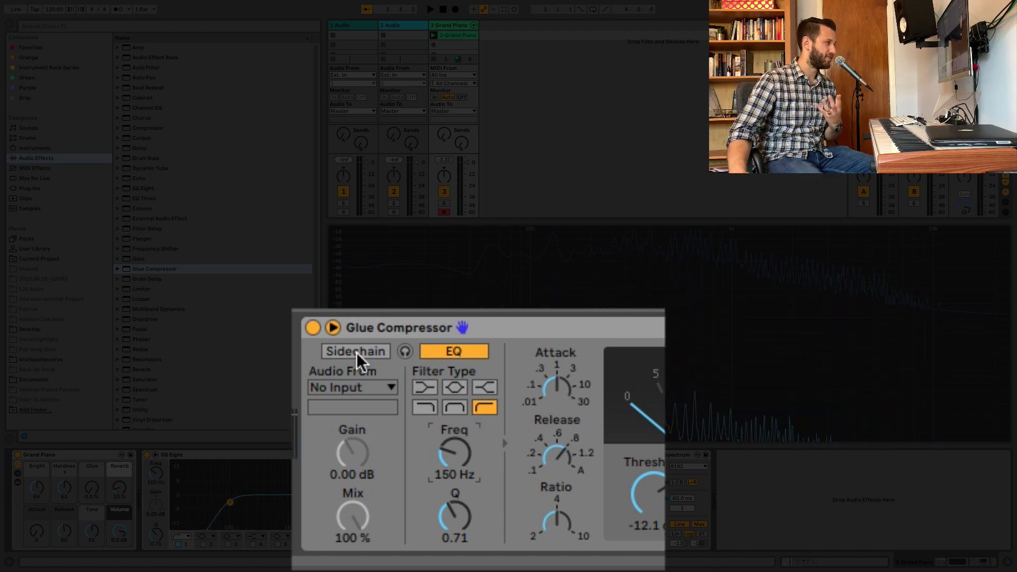
{"action": "left_click", "coordinate": [334, 327]}
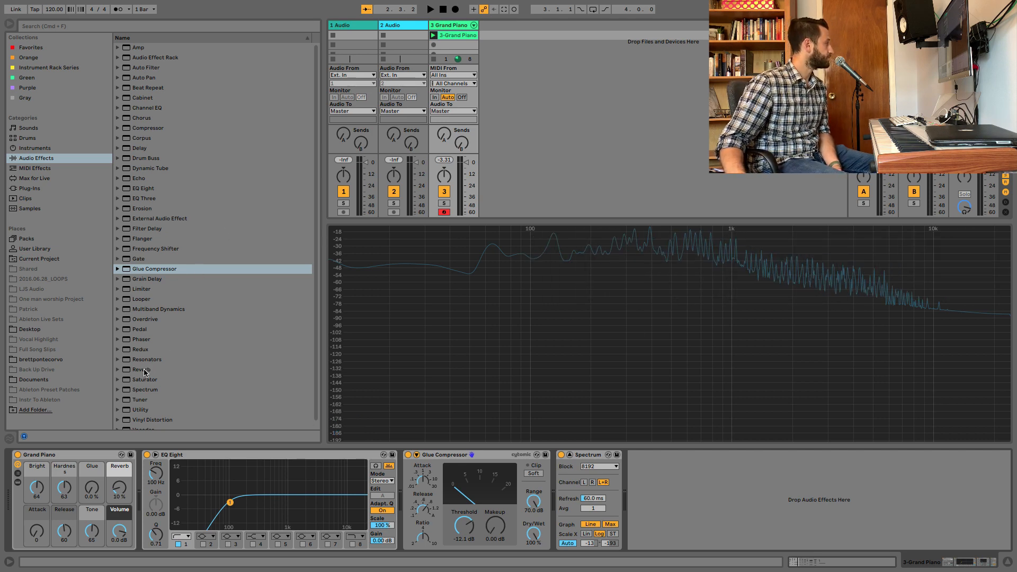
- Insert a Saturator after the Glue Compressor, with Base -10.3, Freq 2.07 kHz, Width 37 % and Depth 6.48
{"action": "left_click_drag", "start_coordinate": [141, 382], "coordinate": [553, 493]}
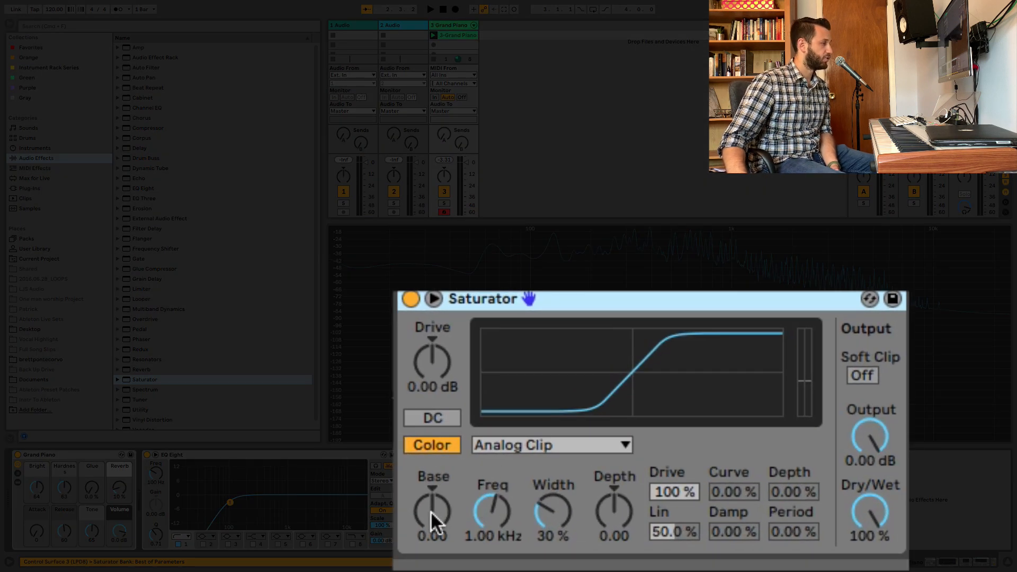
{"action": "left_click_drag", "start_coordinate": [431, 511], "coordinate": [431, 527]}
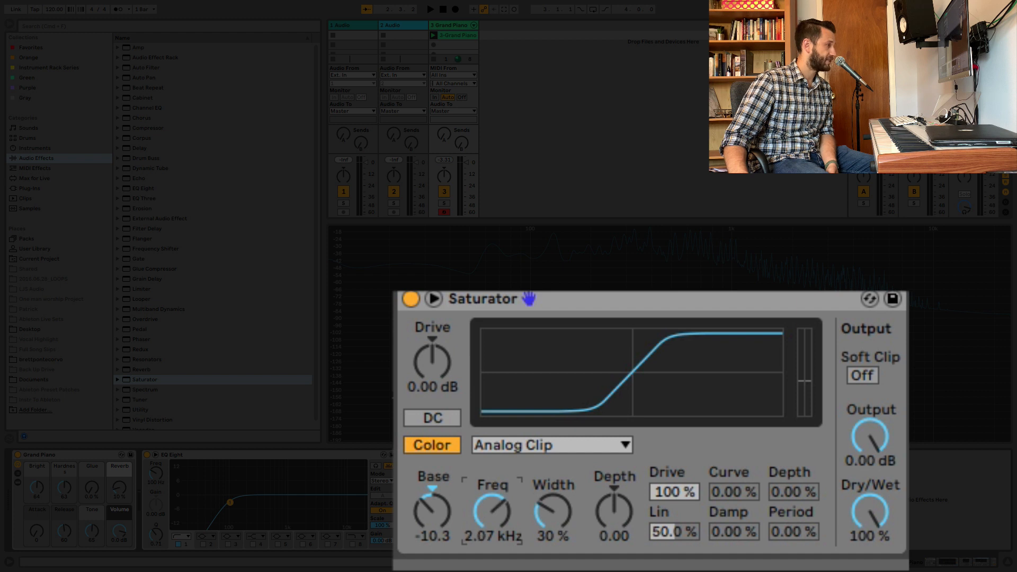
{"action": "left_click_drag", "start_coordinate": [551, 510], "coordinate": [551, 507]}
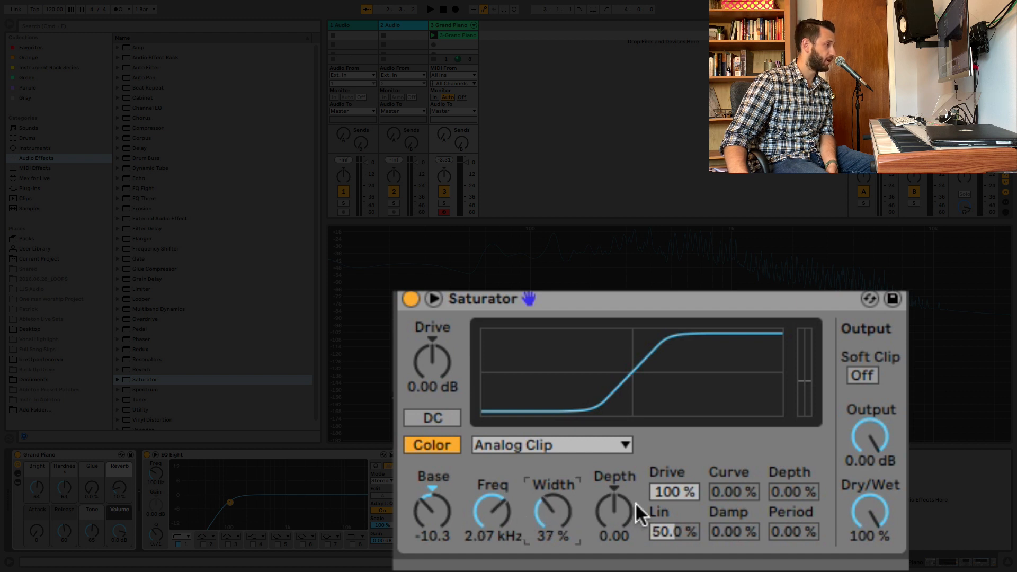
{"action": "left_click_drag", "start_coordinate": [614, 511], "coordinate": [614, 501]}
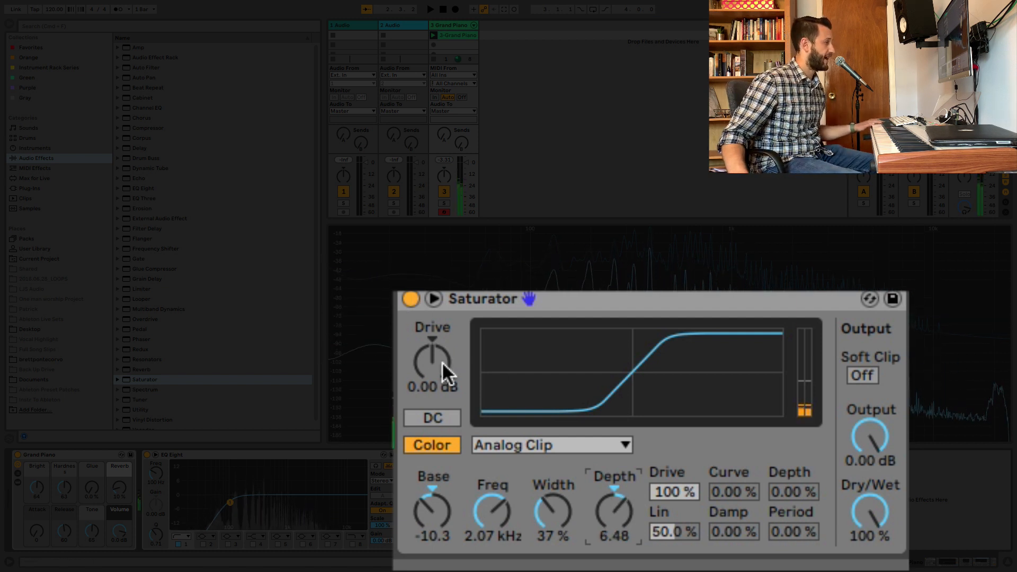
- Set the Saturator's drive to 7.43 dB and its output to -8.29 dB
{"action": "left_click_drag", "start_coordinate": [443, 364], "coordinate": [443, 344]}
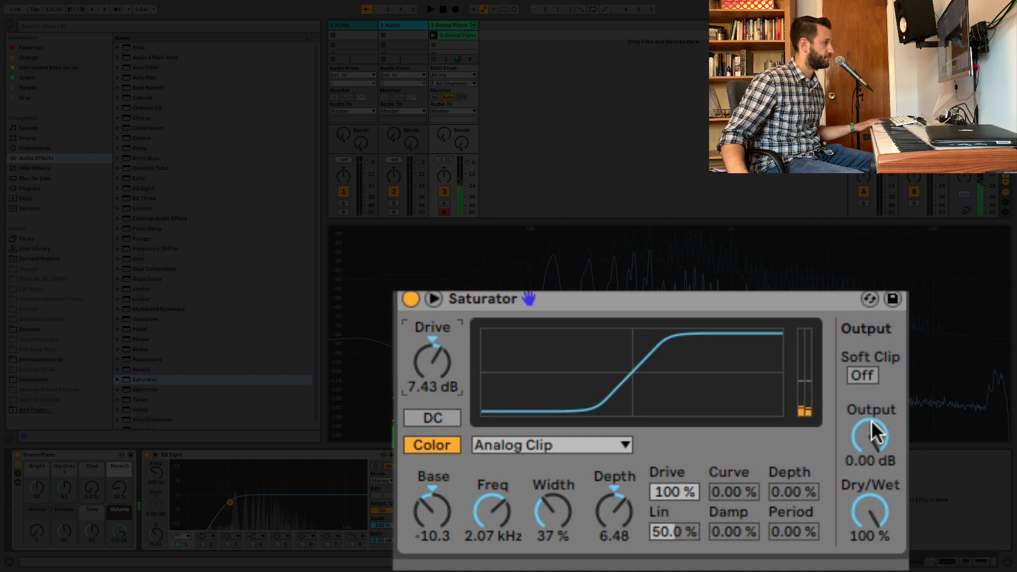
{"action": "left_click_drag", "start_coordinate": [873, 433], "coordinate": [726, 436]}
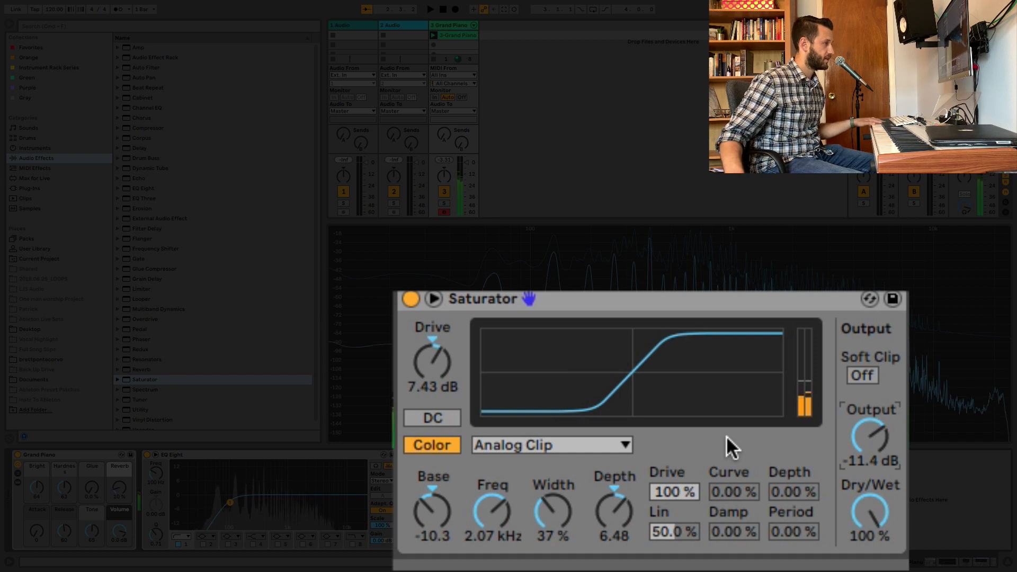
{"action": "left_click_drag", "start_coordinate": [869, 435], "coordinate": [909, 435]}
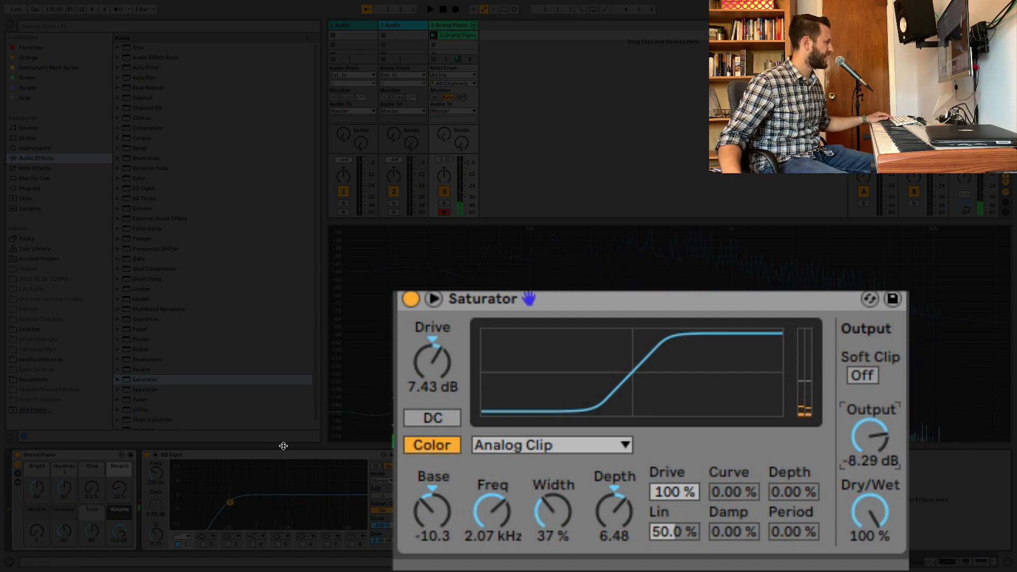
- Group EQ Eight, Glue Compressor and Saturator into an Audio Effect Rack and compare the sound with the rack bypassed and enabled
{"action": "left_click", "coordinate": [303, 457]}
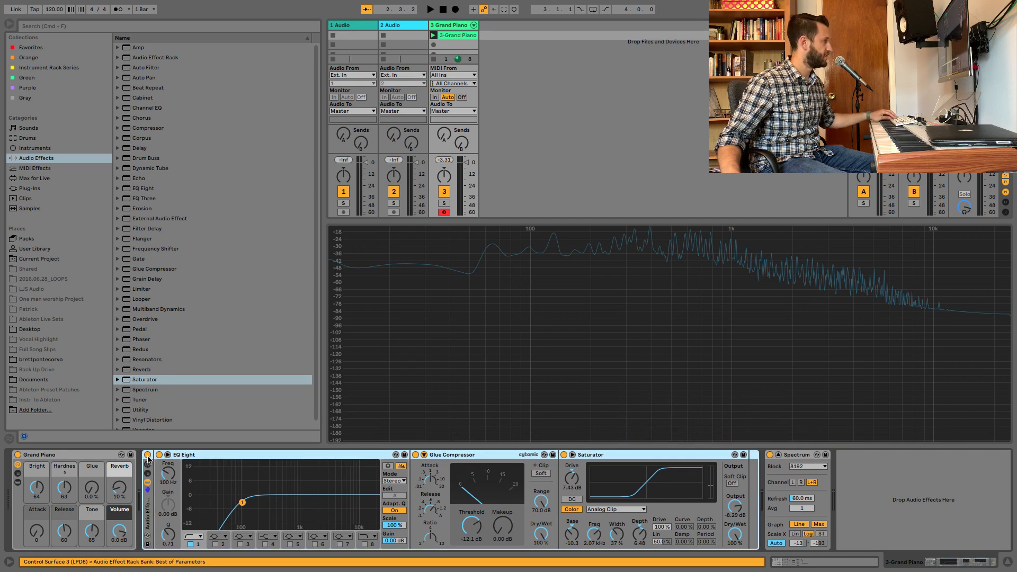
{"action": "left_click", "coordinate": [148, 456]}
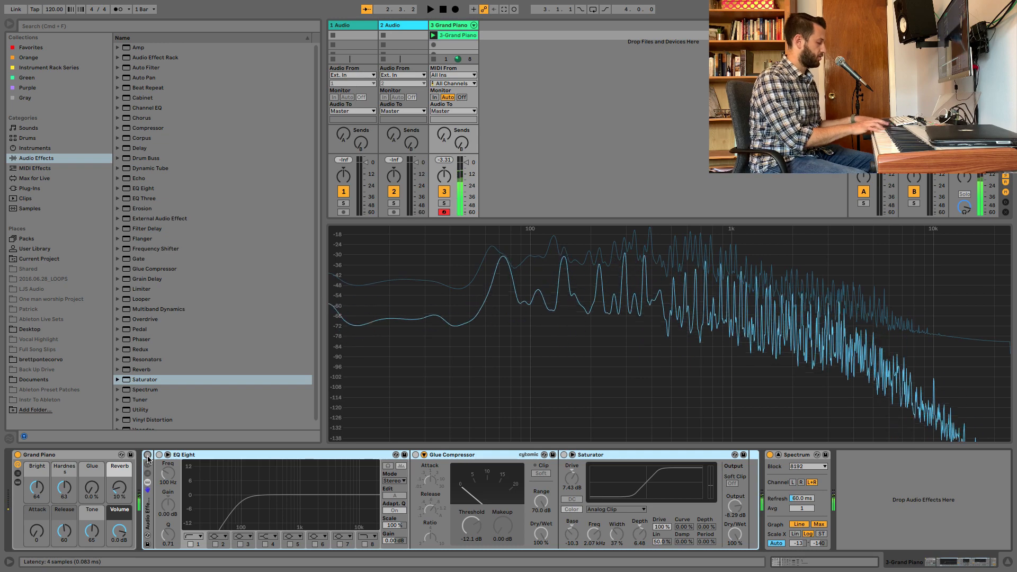
{"action": "left_click", "coordinate": [147, 455]}
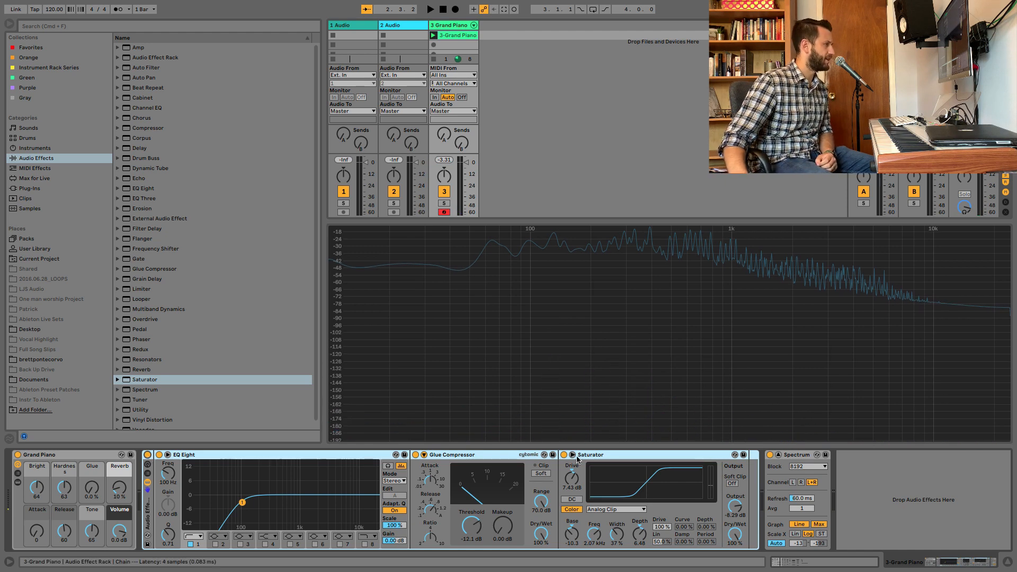
- Duplicate the Saturator inside the rack and set the curve type of both Saturators to Soft Sine
{"action": "left_click", "coordinate": [611, 456]}
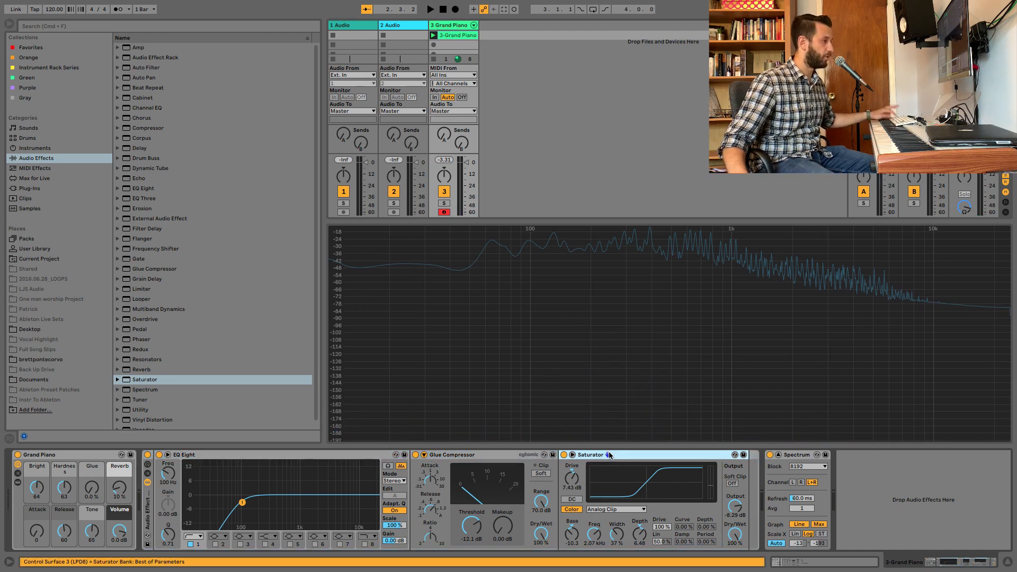
{"action": "key", "text": "super+d"}
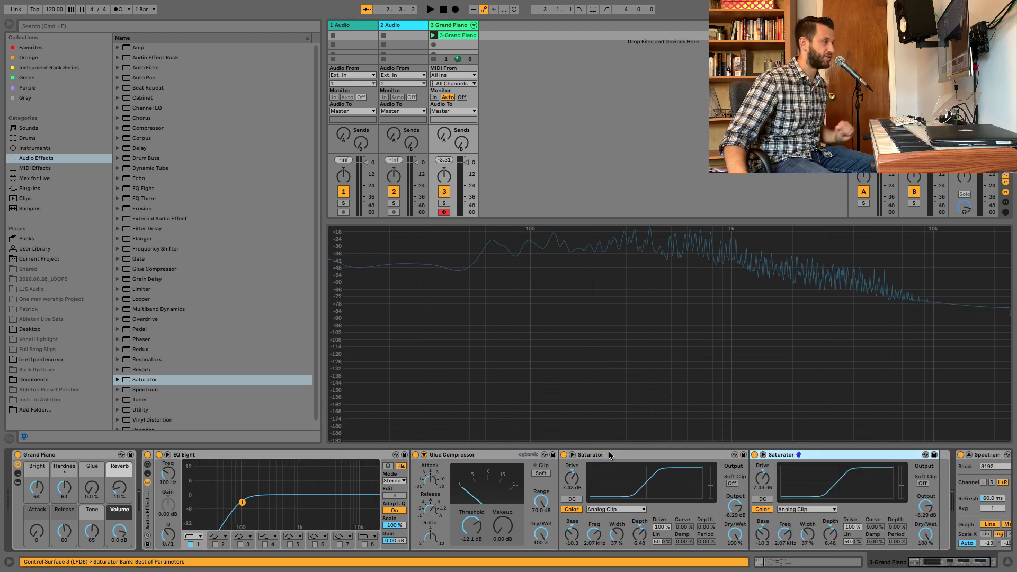
{"action": "left_click", "coordinate": [599, 509]}
{"action": "left_click", "coordinate": [599, 525]}
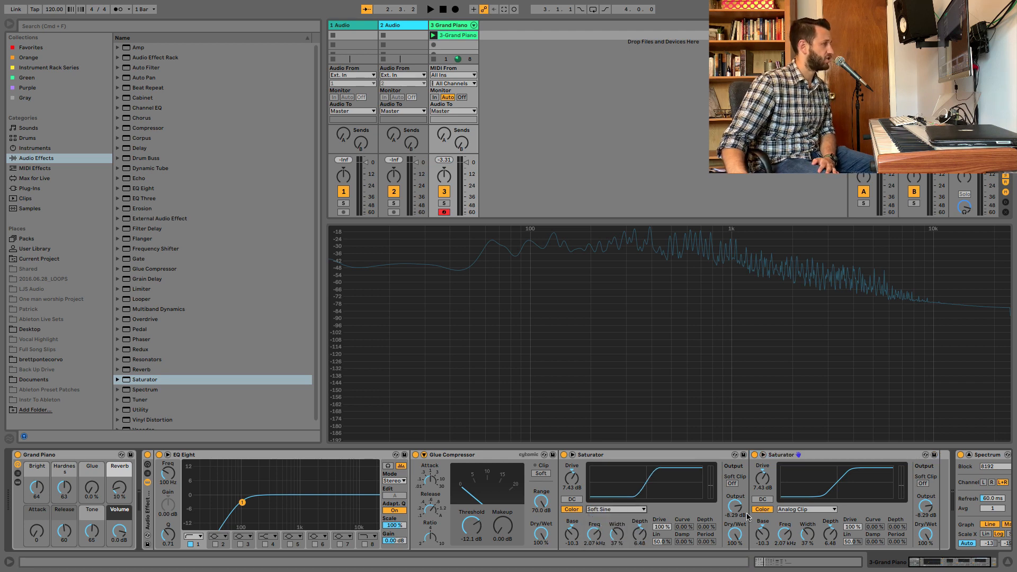
{"action": "left_click", "coordinate": [815, 510]}
{"action": "left_click", "coordinate": [810, 526]}
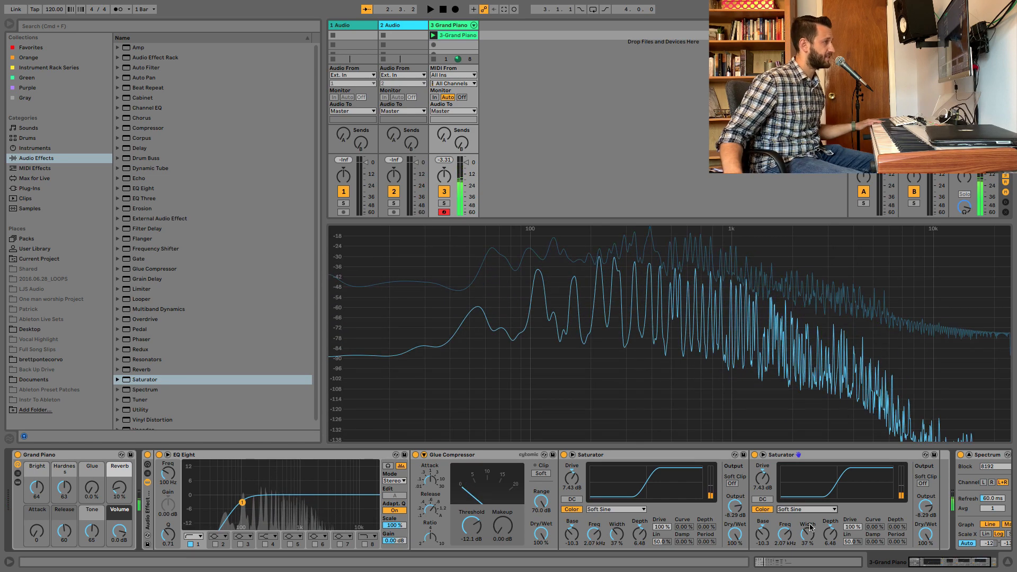
- Lower the first Saturator's output to -11.1 dB and the second Saturator's output to -9.71 dB
{"action": "left_click_drag", "start_coordinate": [737, 506], "coordinate": [743, 511]}
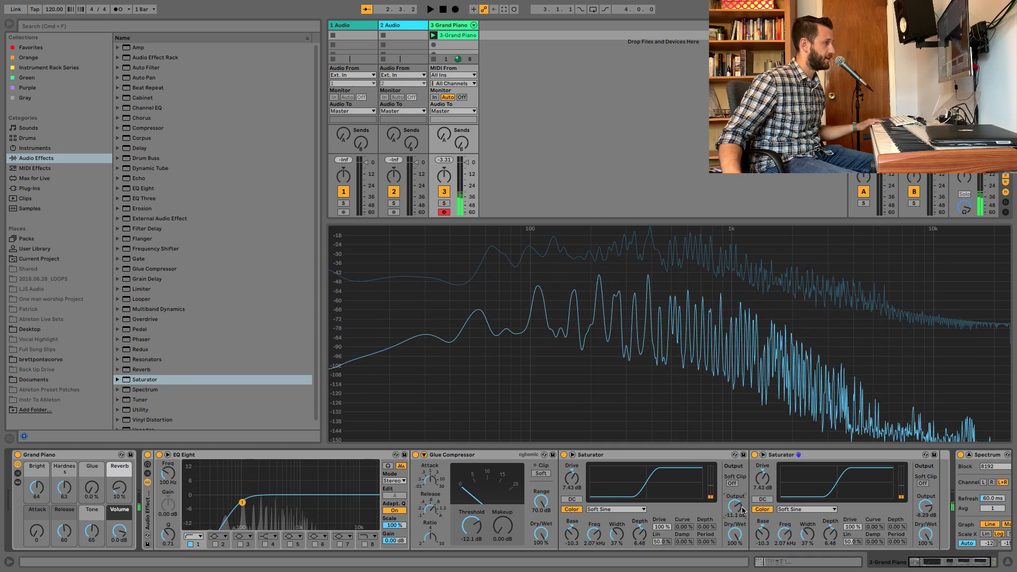
{"action": "left_click_drag", "start_coordinate": [920, 502], "coordinate": [923, 510]}
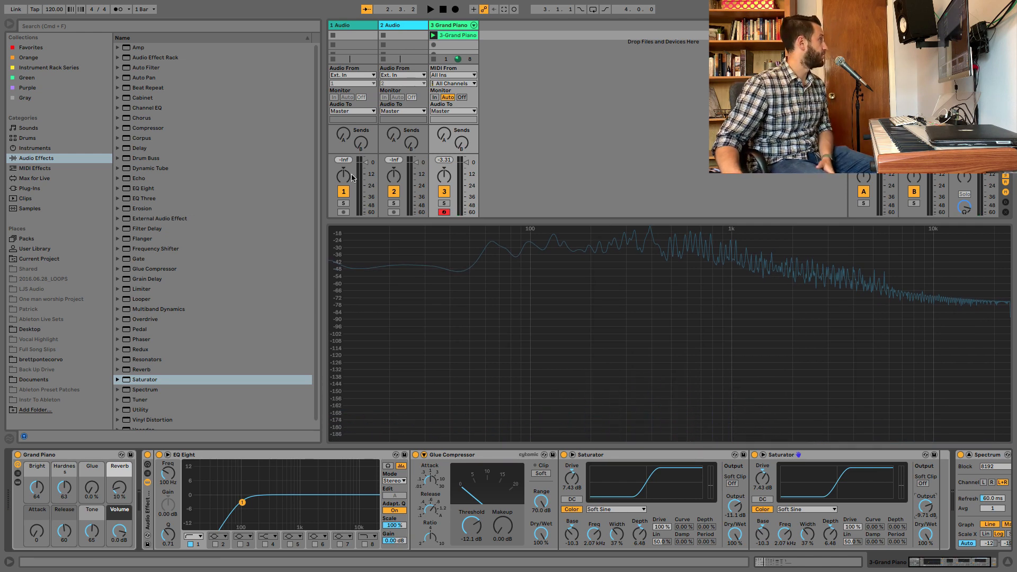
- Add an EQ Eight to the rack directly after the second Saturator
{"action": "left_click", "coordinate": [144, 190]}
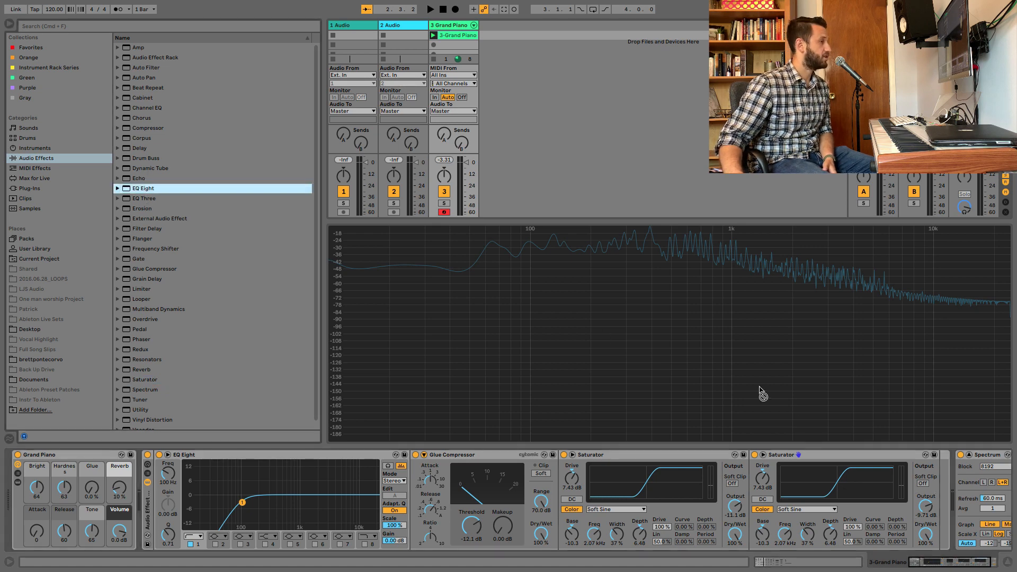
{"action": "left_click_drag", "start_coordinate": [925, 492], "coordinate": [923, 489]}
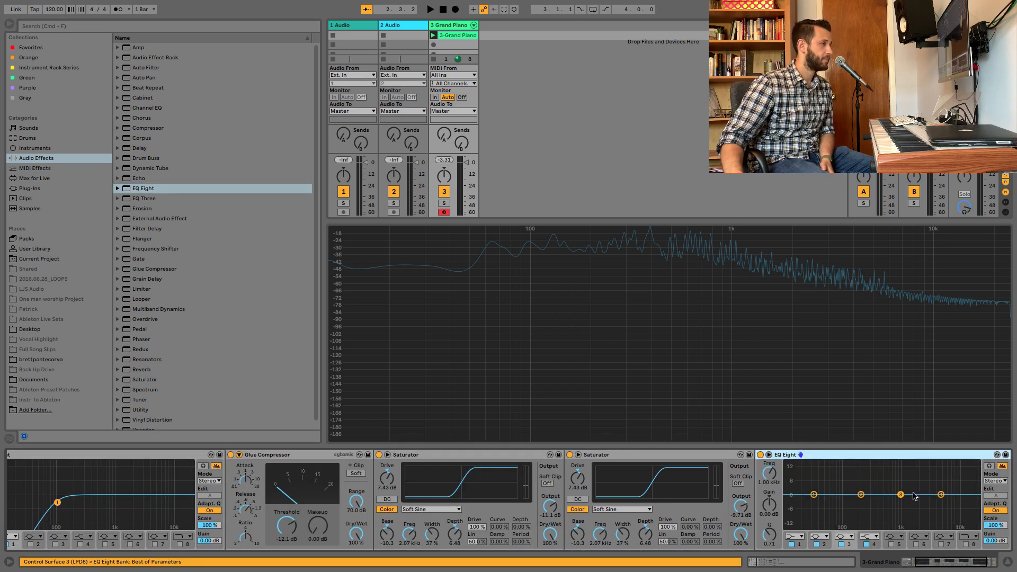
{"action": "scroll", "coordinate": [900, 503], "scroll_direction": "right", "scroll_amount": 5}
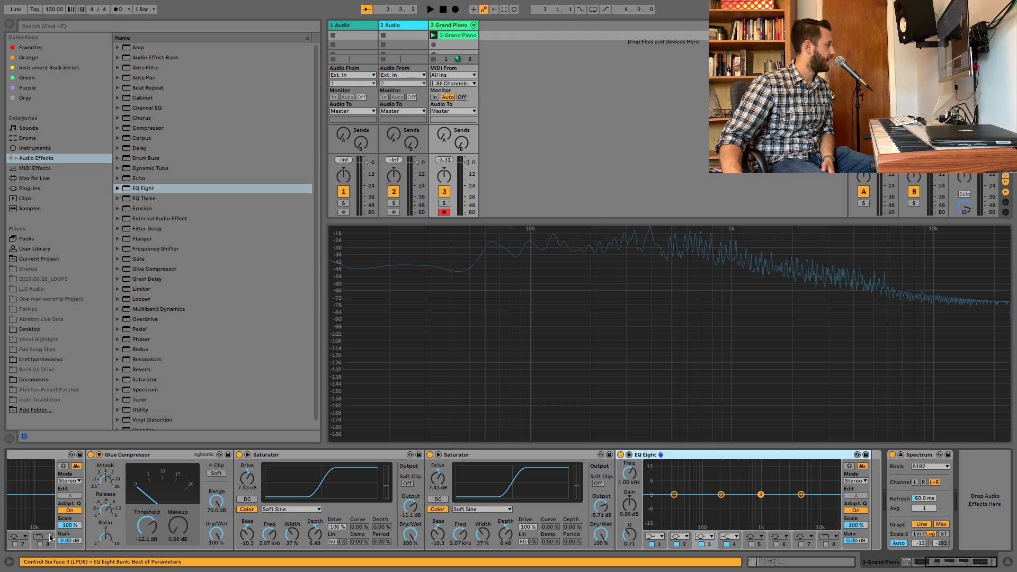
{"action": "scroll", "coordinate": [188, 512], "scroll_direction": "left", "scroll_amount": 10}
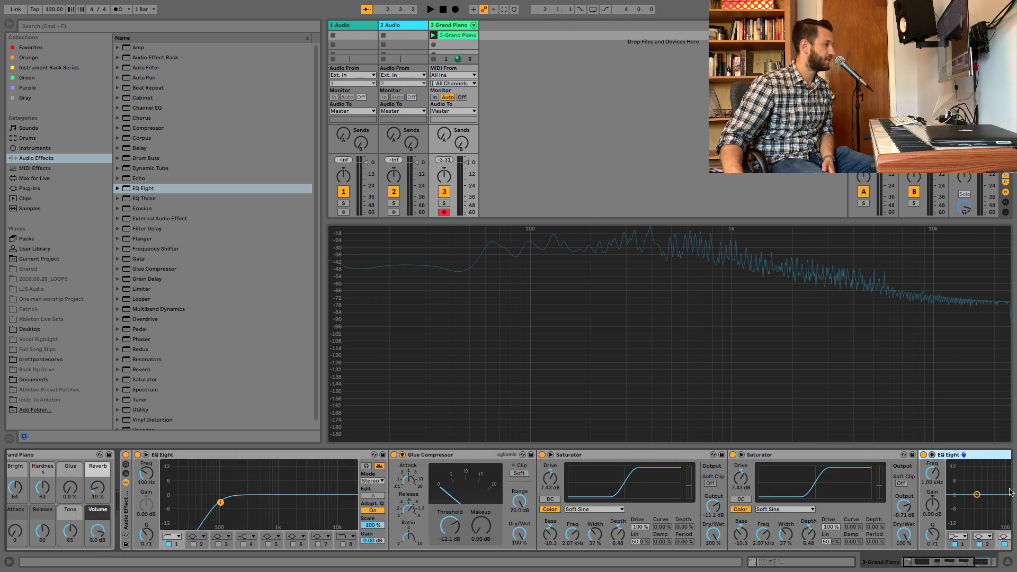
{"action": "scroll", "coordinate": [1009, 492], "scroll_direction": "right", "scroll_amount": 8}
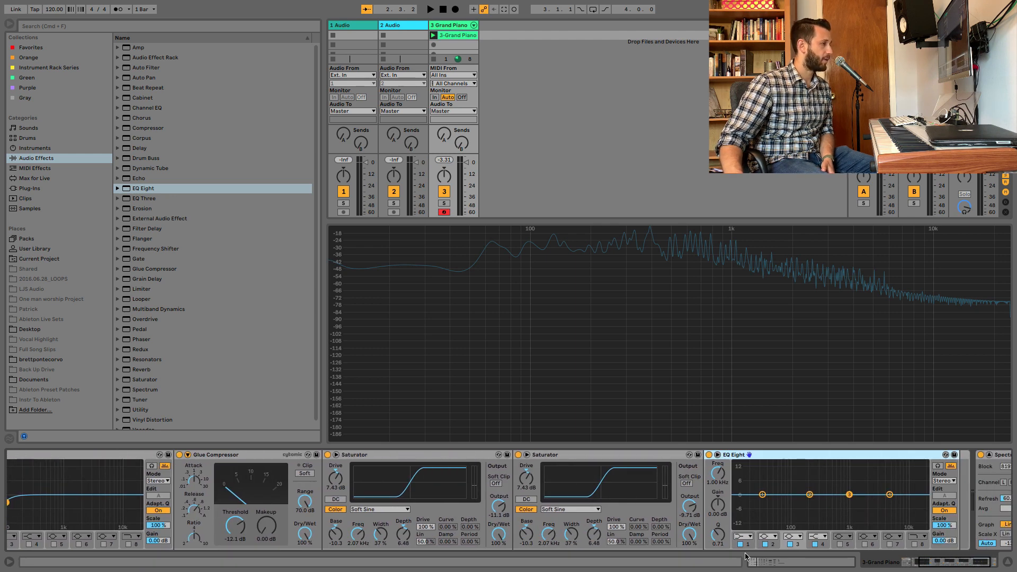
- Make band 1 of the new EQ Eight a low shelf with -5.83 dB gain at 200 Hz
{"action": "left_click", "coordinate": [748, 538]}
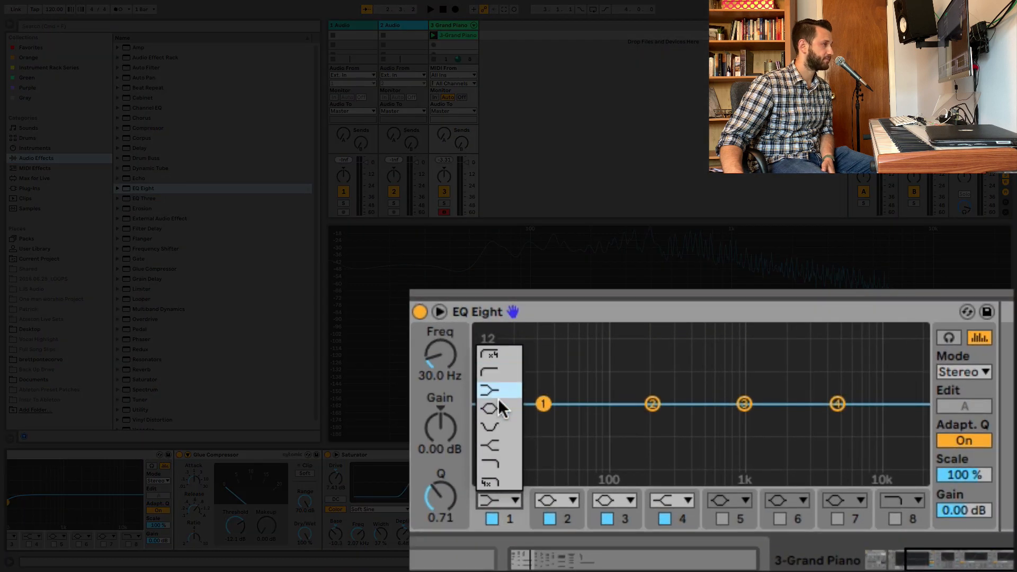
{"action": "left_click", "coordinate": [493, 393]}
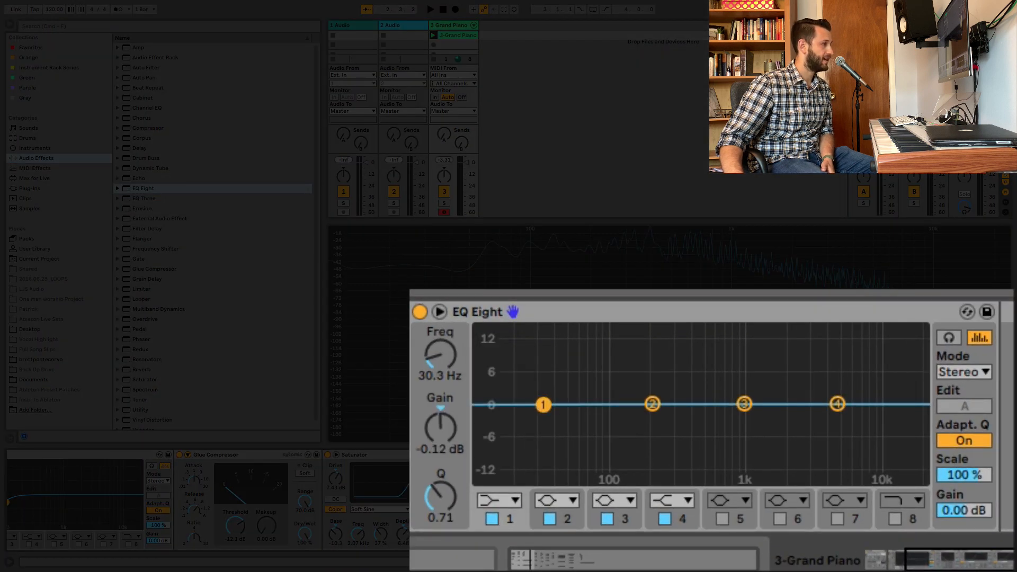
{"action": "left_click_drag", "start_coordinate": [543, 405], "coordinate": [608, 433]}
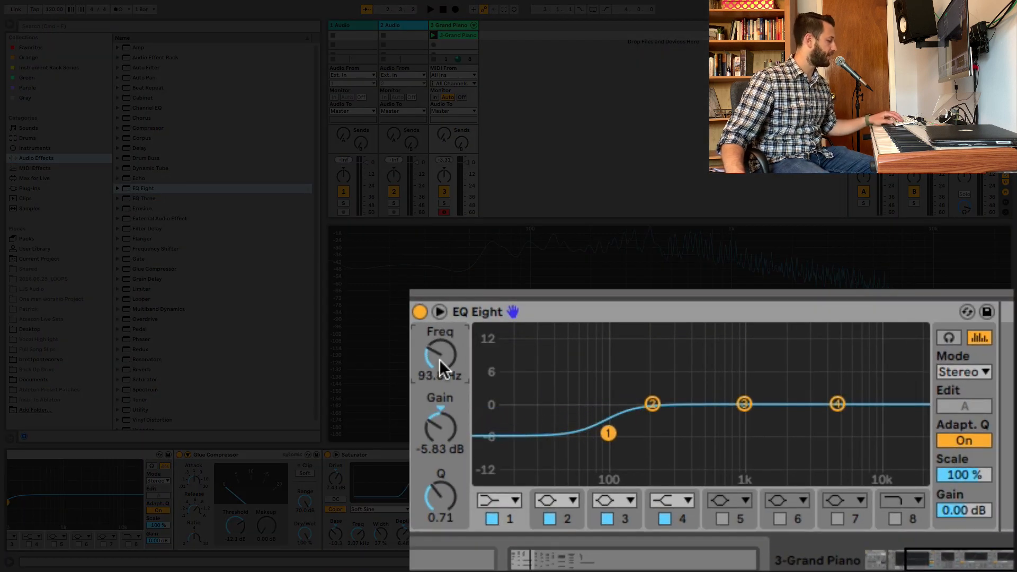
{"action": "type", "text": "200"}
{"action": "key", "text": "Return"}
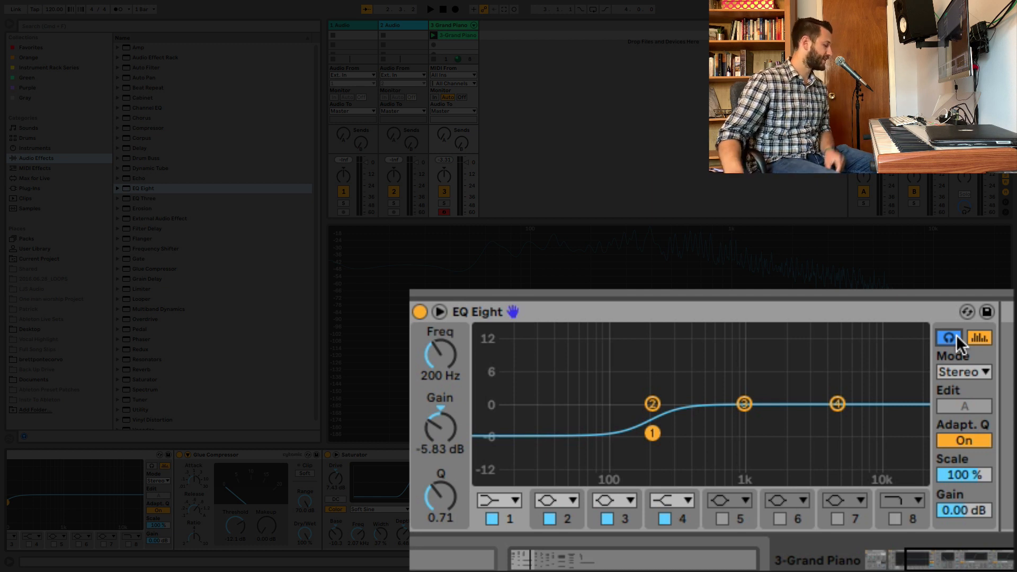
- Set band 3 of the new EQ Eight to -3.10 dB at 519 Hz and raise band 4 to 4.09 dB at 4.95 kHz
{"action": "left_click_drag", "start_coordinate": [743, 404], "coordinate": [692, 332]}
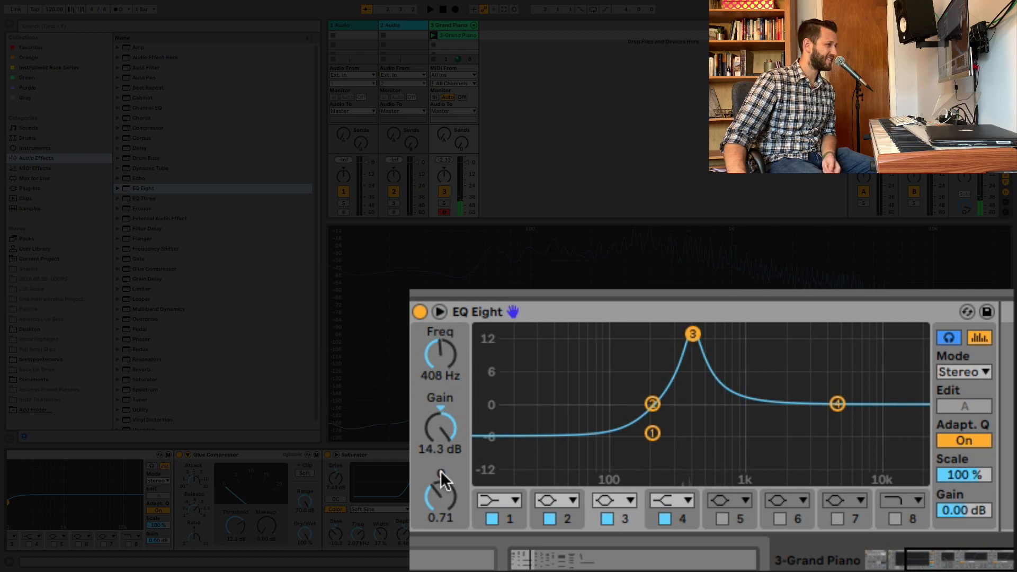
{"action": "left_click_drag", "start_coordinate": [440, 428], "coordinate": [440, 477]}
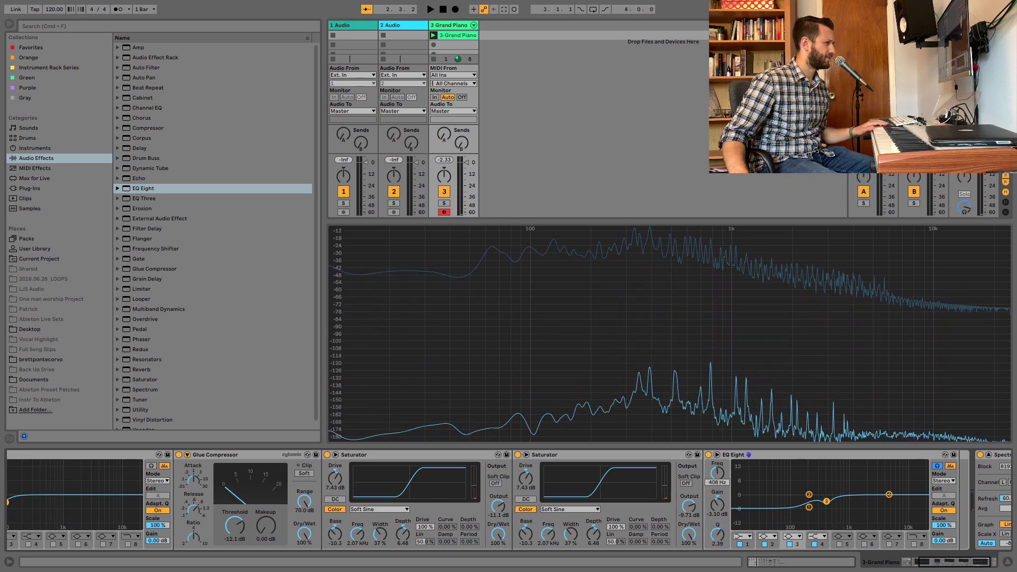
{"action": "left_click_drag", "start_coordinate": [717, 473], "coordinate": [718, 469]}
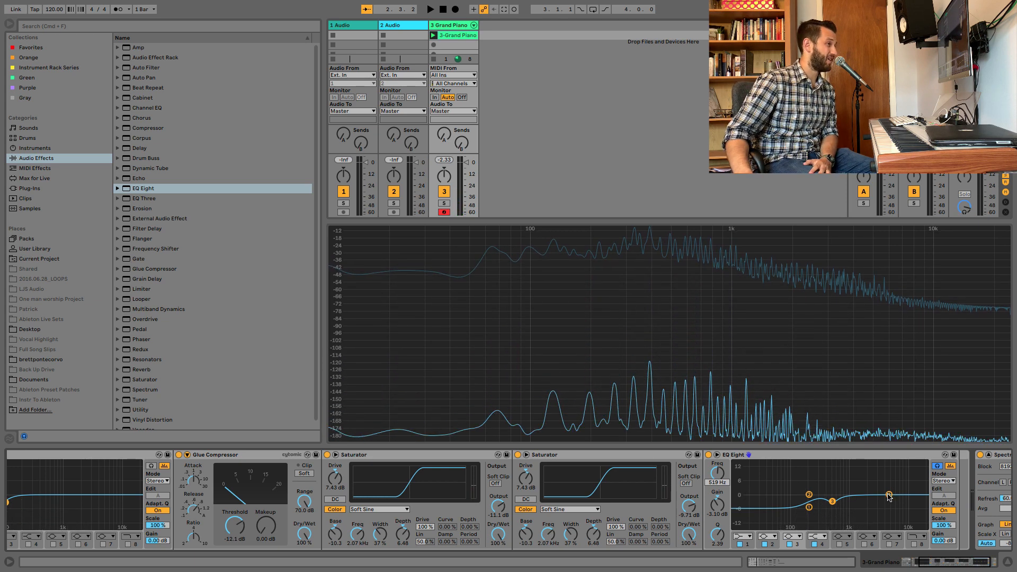
{"action": "left_click_drag", "start_coordinate": [890, 496], "coordinate": [888, 489]}
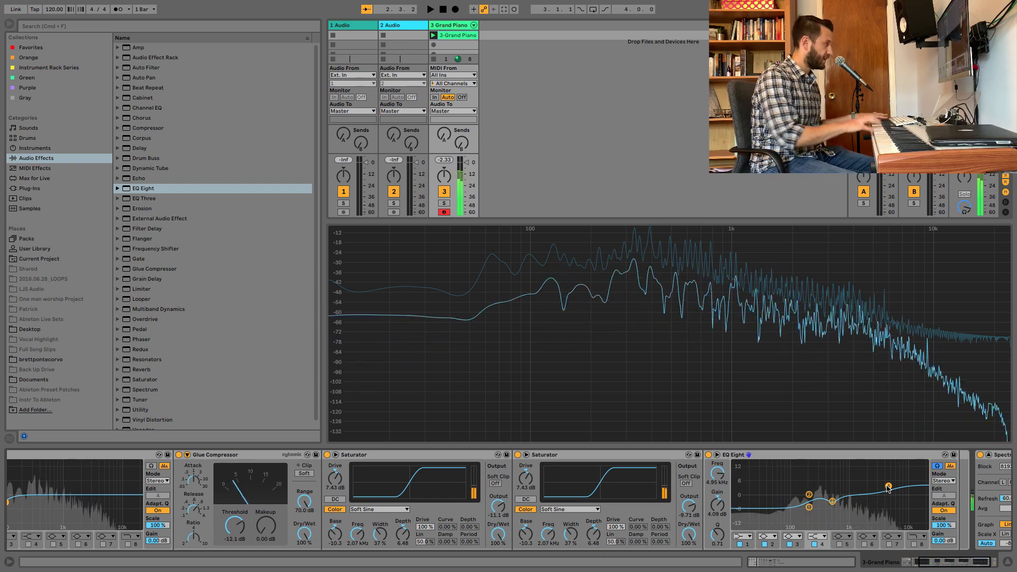
- Compare the piano sound with the whole Audio Effect Rack bypassed and enabled
{"action": "left_click", "coordinate": [73, 469]}
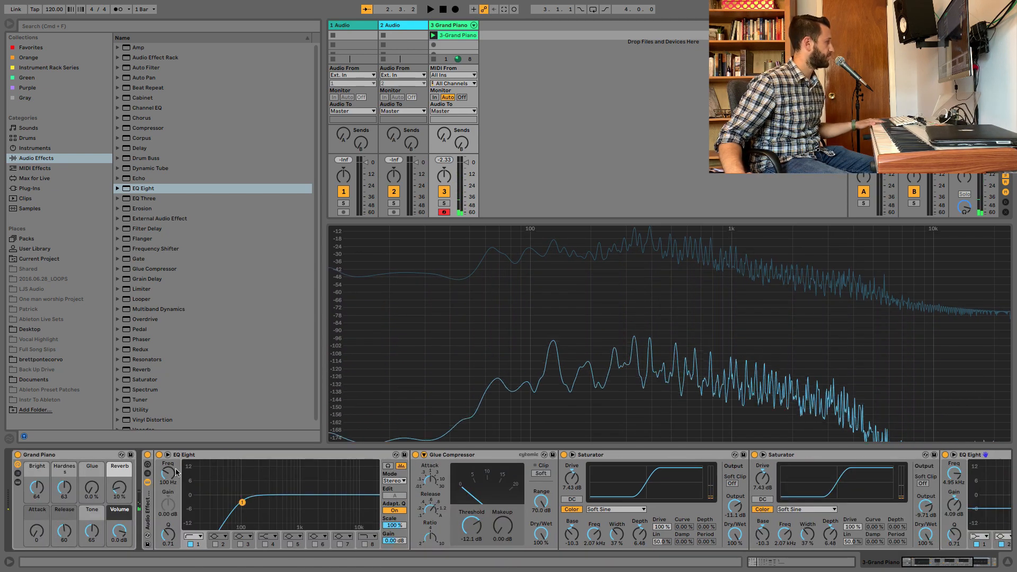
{"action": "scroll", "coordinate": [73, 466], "scroll_direction": "left", "scroll_amount": 5}
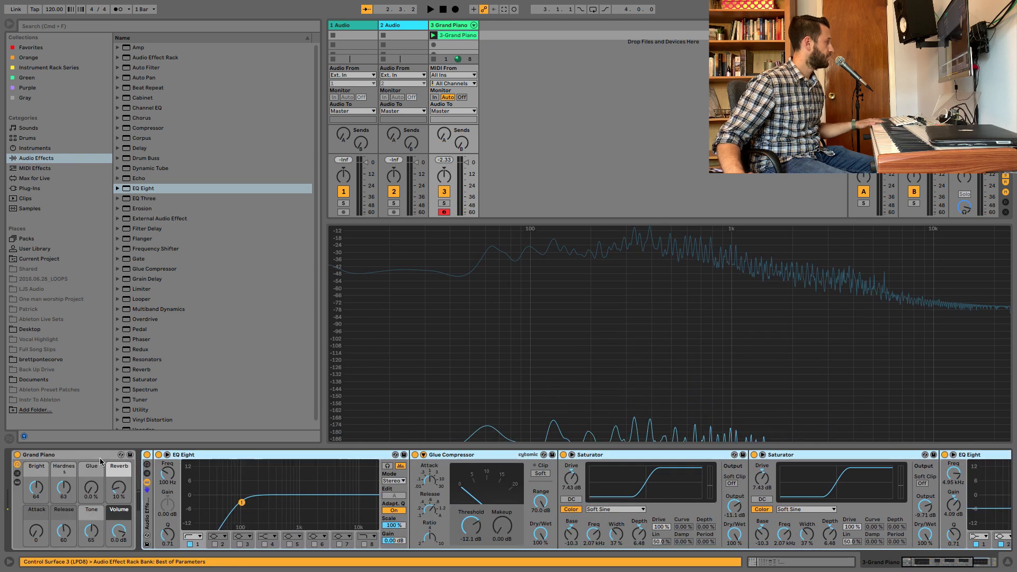
{"action": "left_click", "coordinate": [146, 454]}
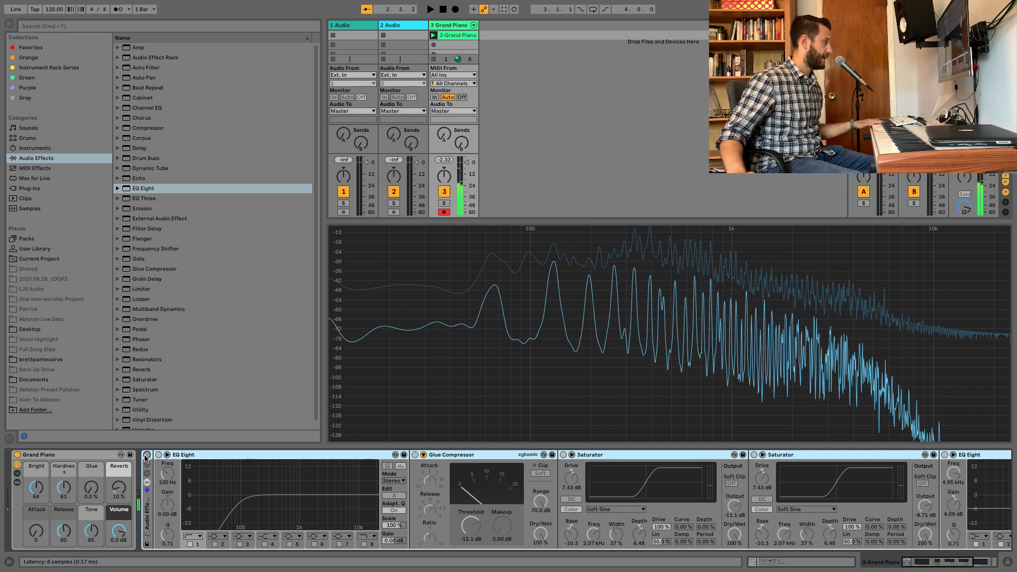
{"action": "left_click", "coordinate": [147, 454]}
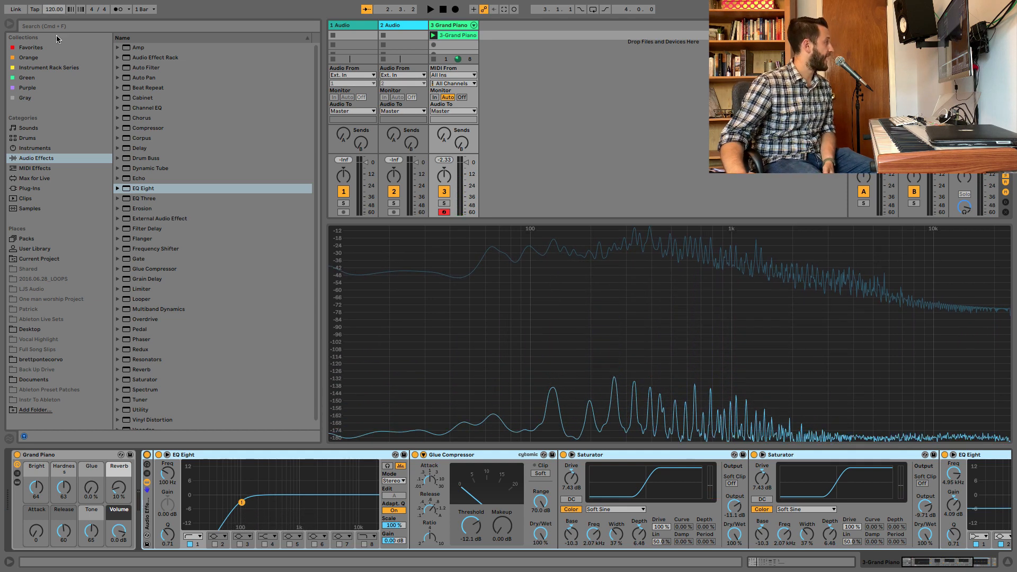
- Add a Reverb after the last EQ Eight in the rack and compare the sound with it bypassed and enabled
{"action": "scroll", "coordinate": [537, 490], "scroll_direction": "right", "scroll_amount": 8}
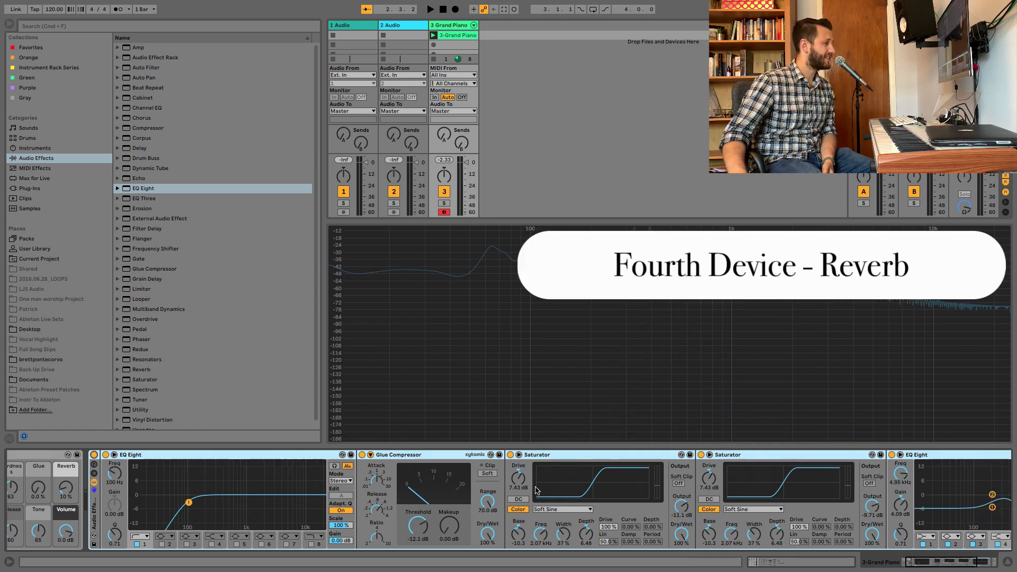
{"action": "left_click_drag", "start_coordinate": [142, 370], "coordinate": [870, 512]}
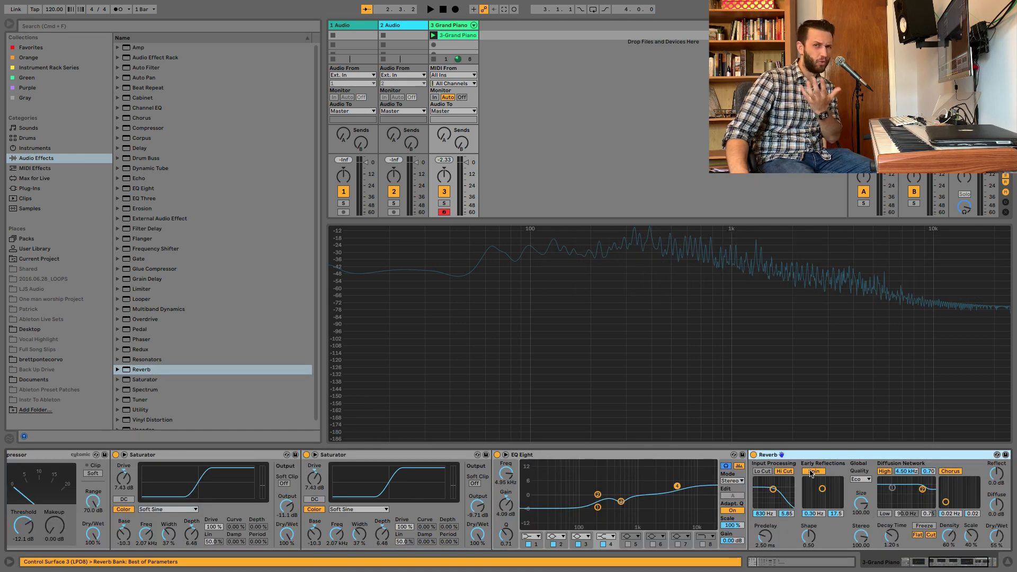
{"action": "left_click", "coordinate": [754, 455]}
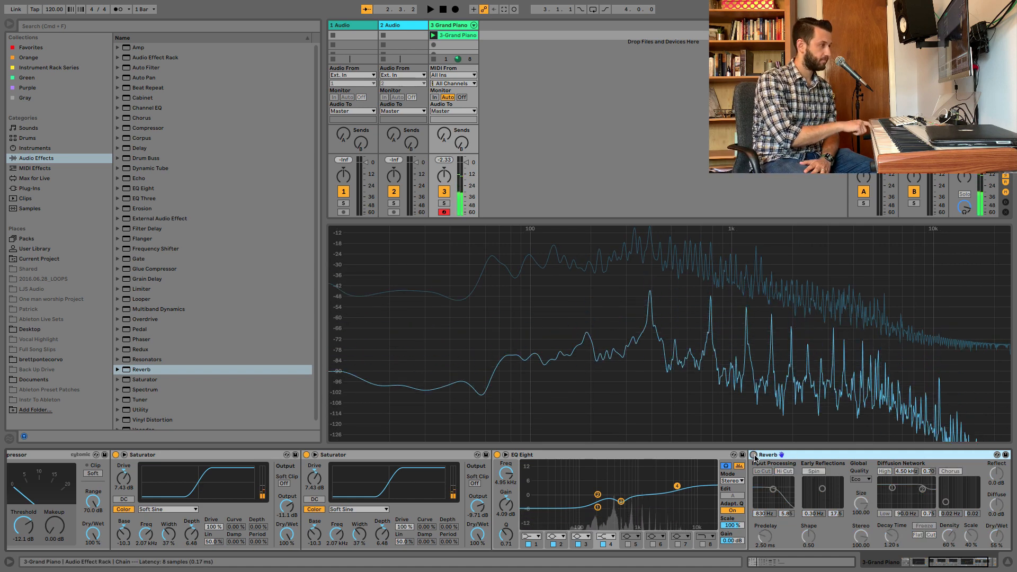
{"action": "left_click", "coordinate": [754, 455]}
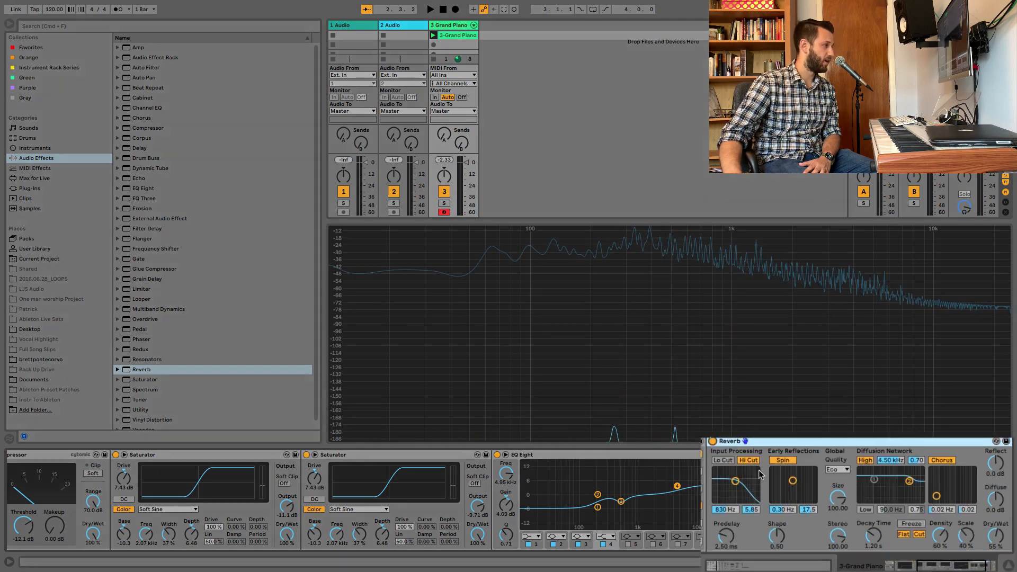
- Turn off the Reverb's input cuts, Spin and High and Low filters, with predelay 100 ms, decay time 932 ms and Dry/Wet 44%
{"action": "left_click", "coordinate": [784, 471]}
{"action": "left_click", "coordinate": [694, 333]}
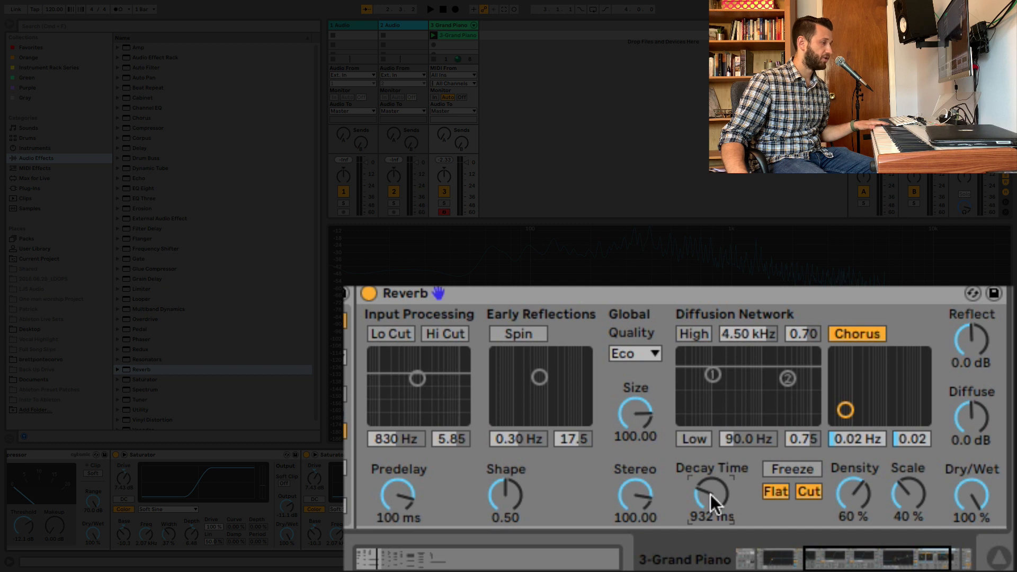
{"action": "left_click_drag", "start_coordinate": [976, 478], "coordinate": [975, 509]}
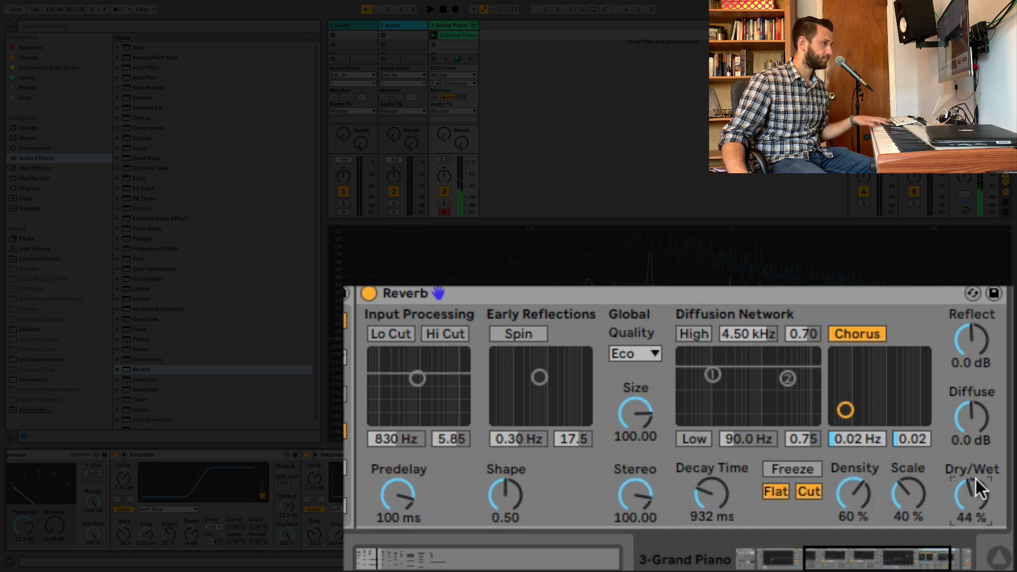
- Compare the sound with the Reverb bypassed and enabled, and lower its Dry/Wet to 36%
{"action": "left_click", "coordinate": [377, 291]}
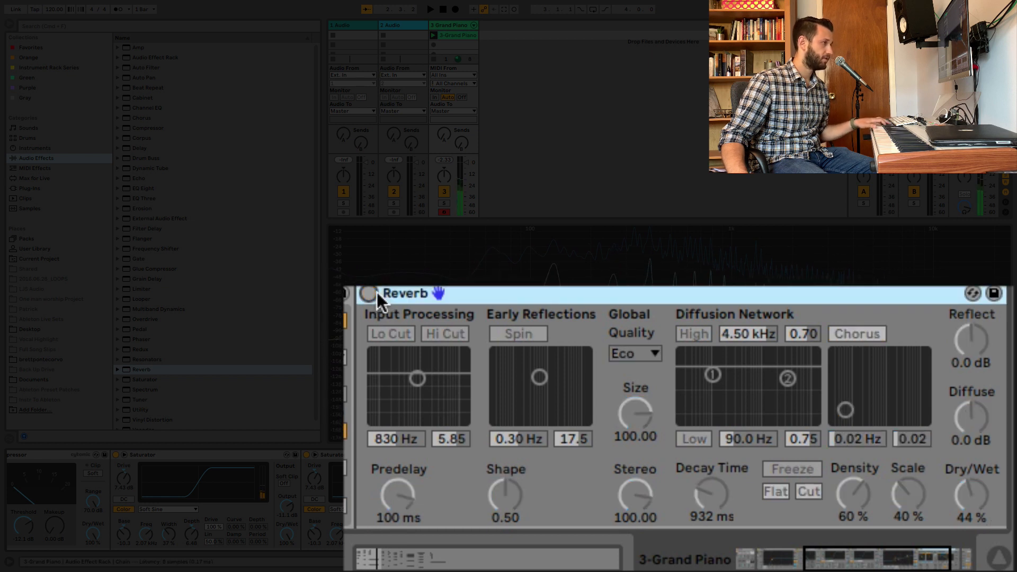
{"action": "left_click", "coordinate": [377, 292]}
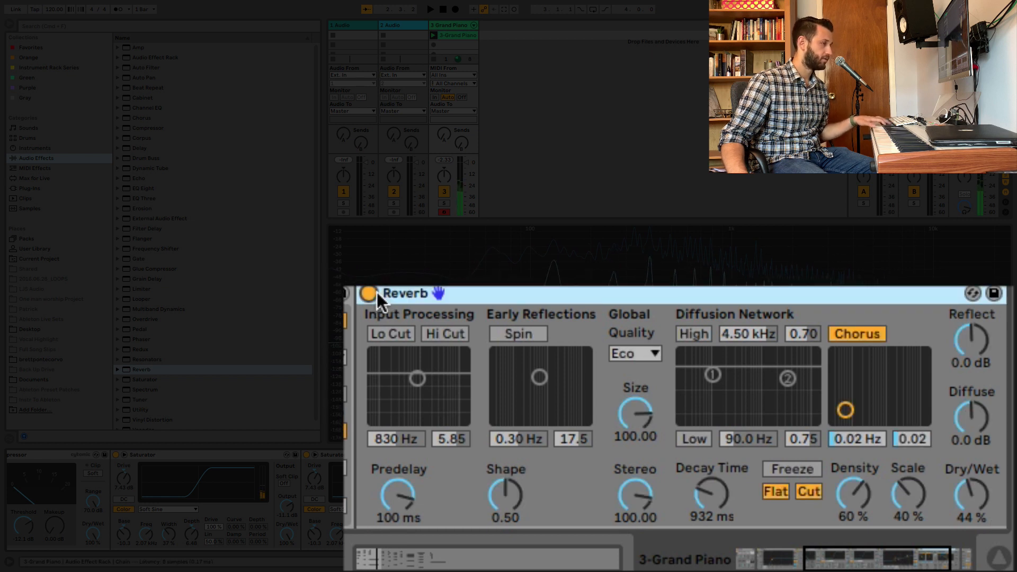
{"action": "left_click_drag", "start_coordinate": [971, 517], "coordinate": [972, 523]}
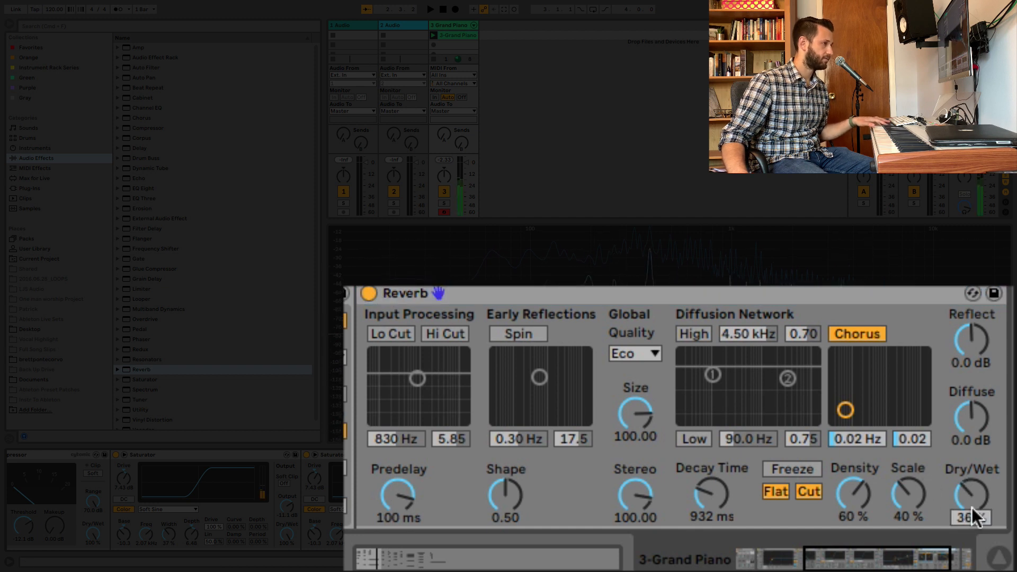